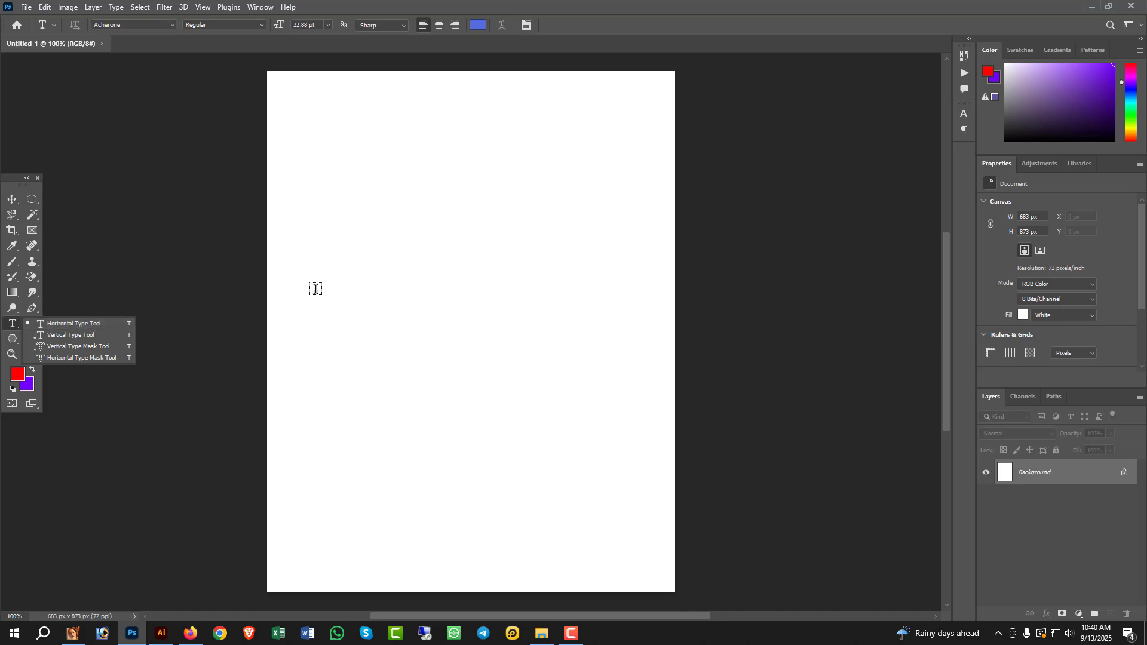
Add horizontal point text reading "Welcome to Photoshop Class 8" in the upper part of the blank canvas.
key("v")
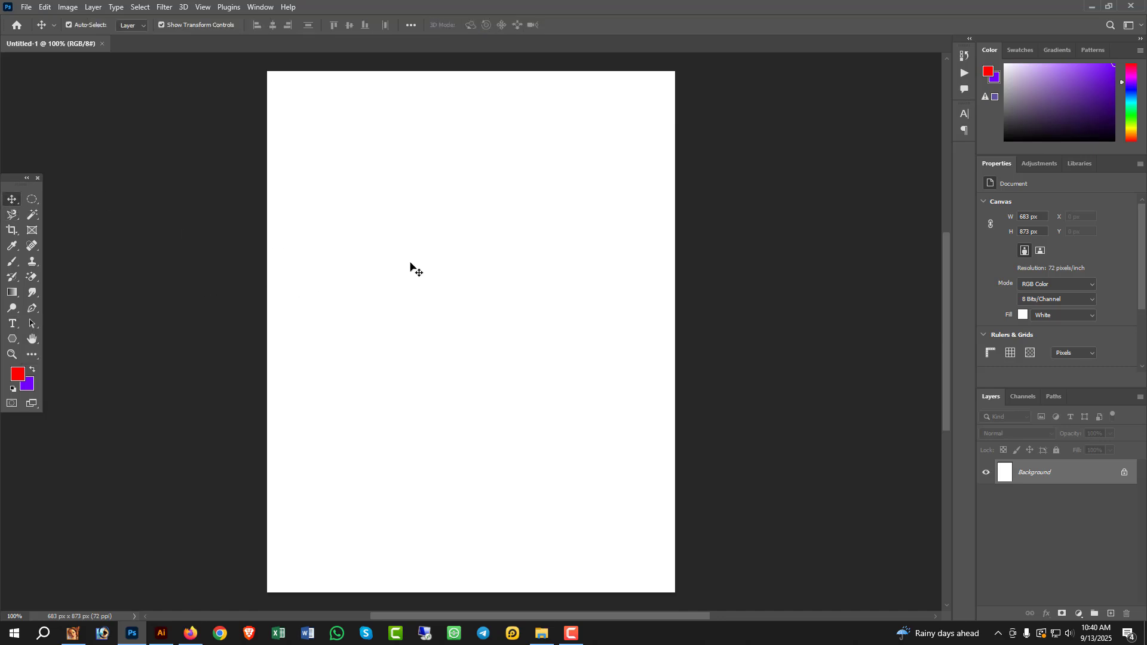
key("t")
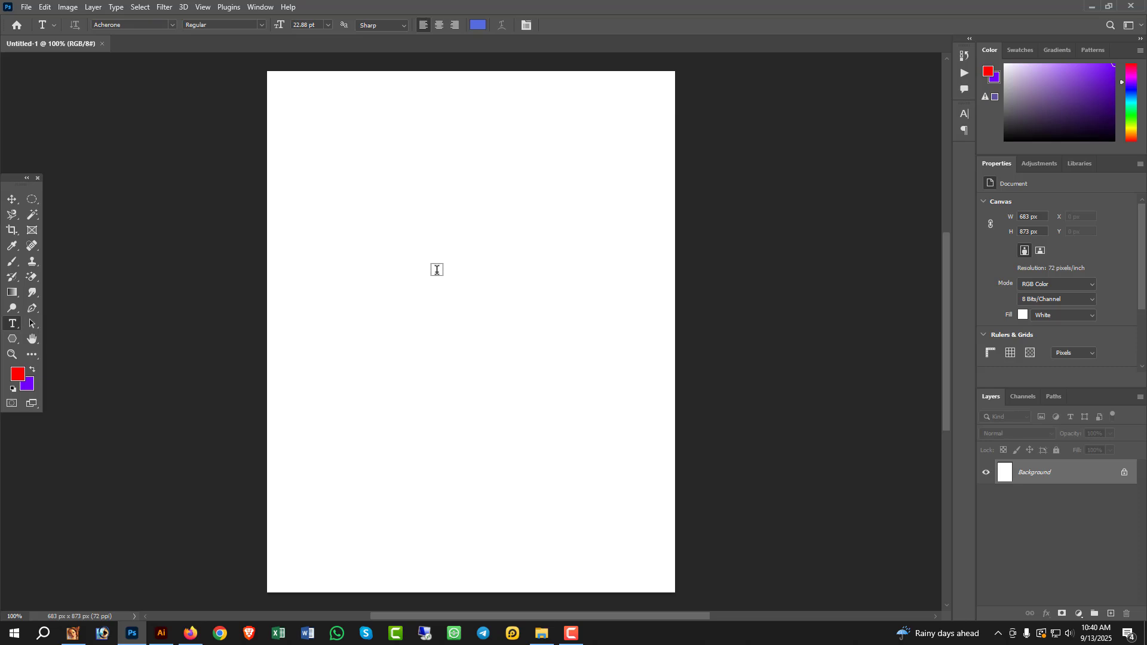
left_click(427, 263)
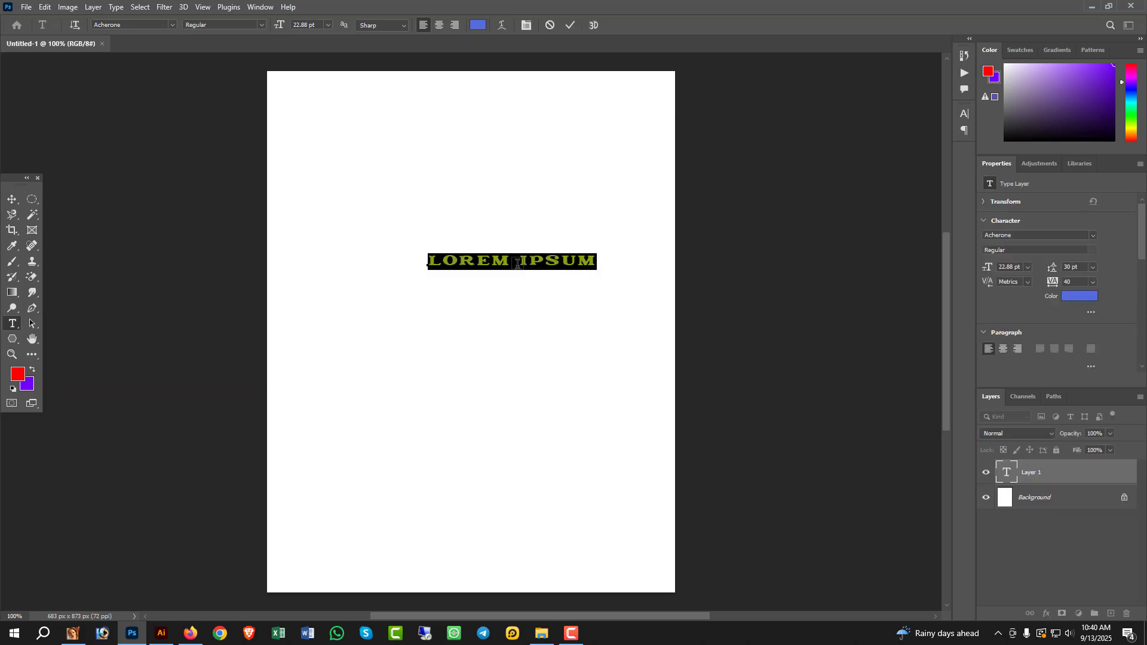
type("WELCOME")
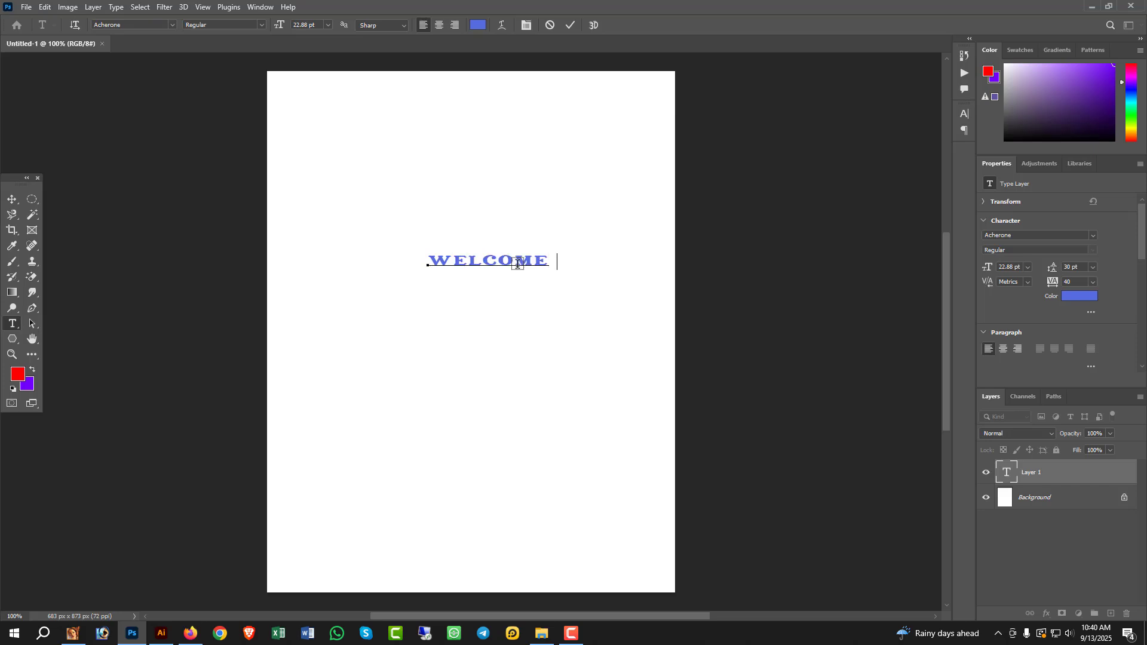
type(" TO PHOT")
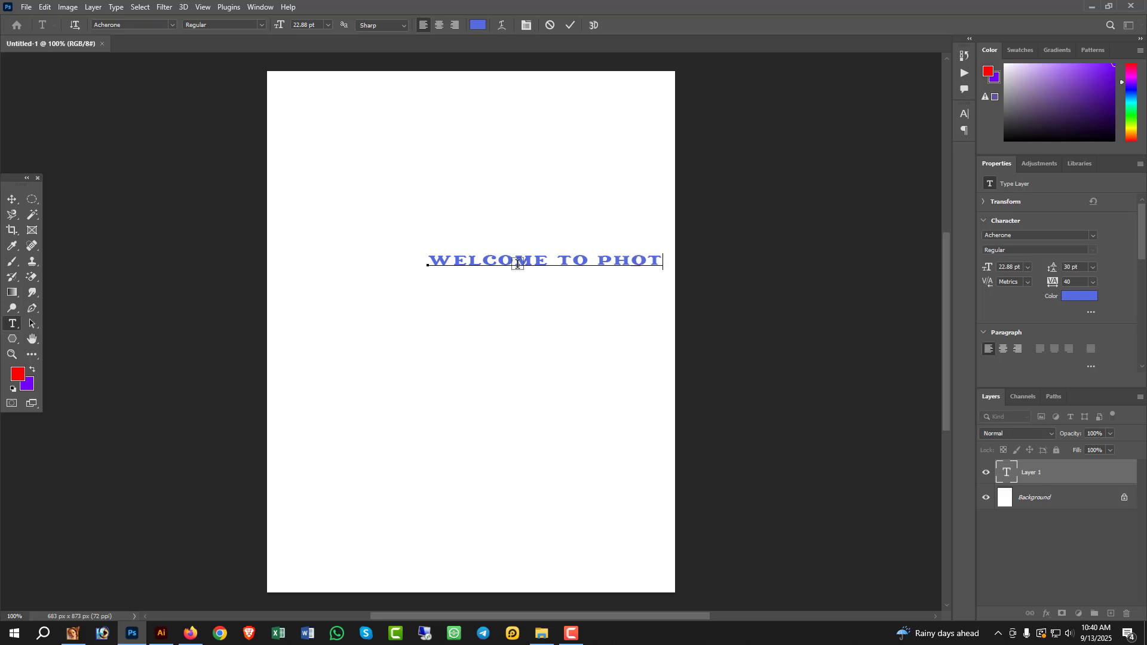
type("OSHOPCOURSE")
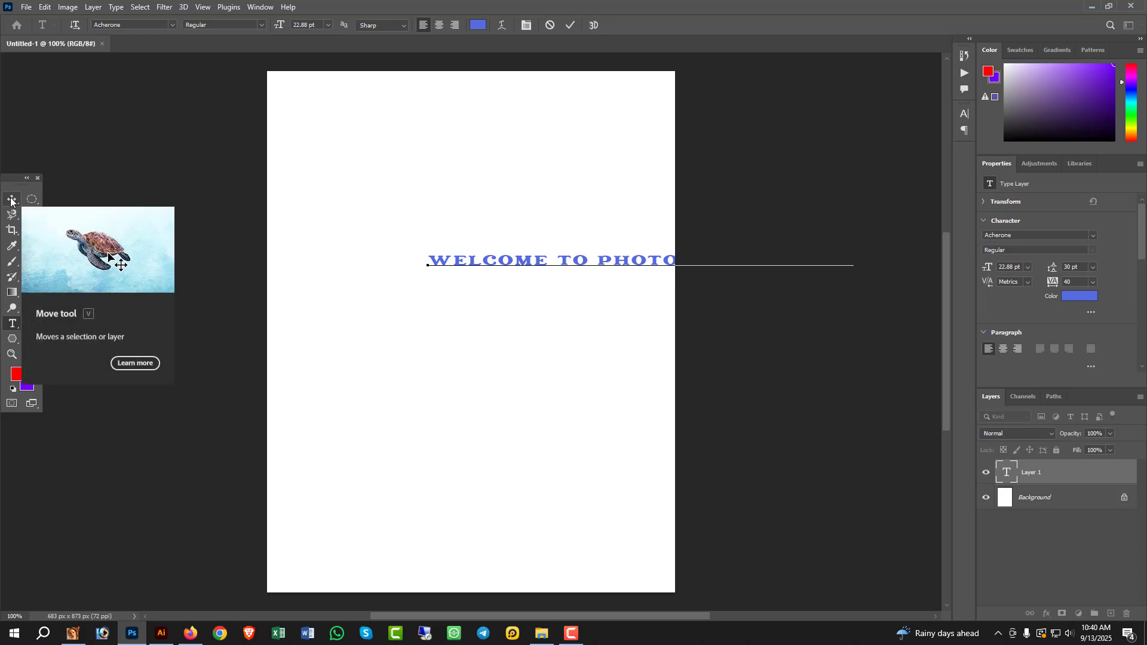
double_click(532, 266)
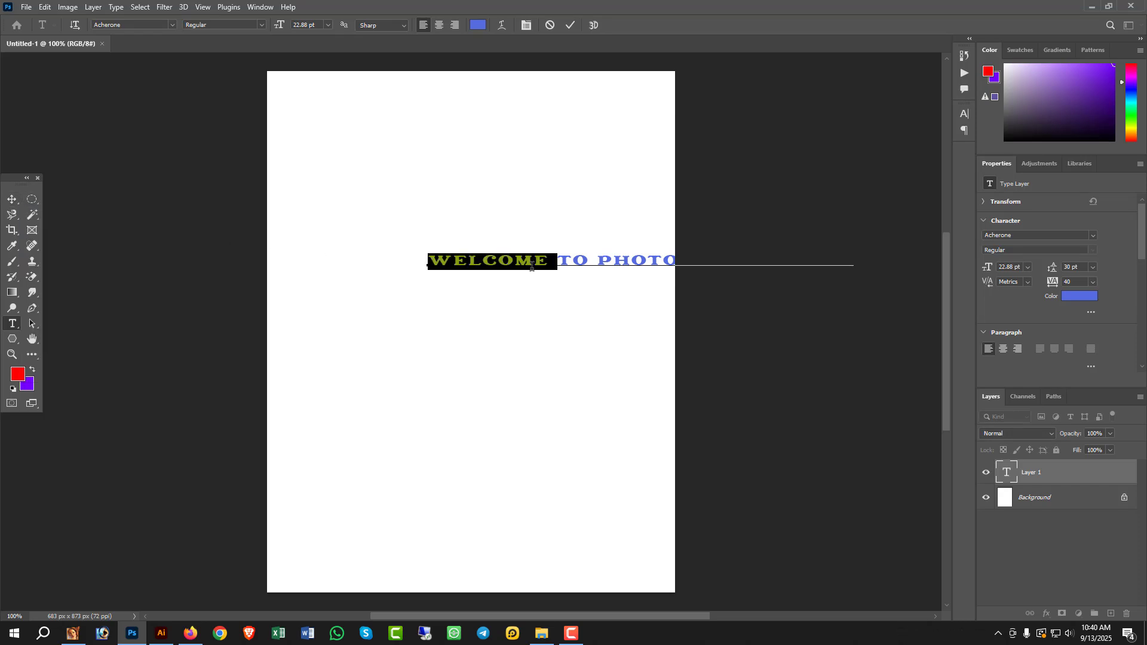
left_click(532, 267)
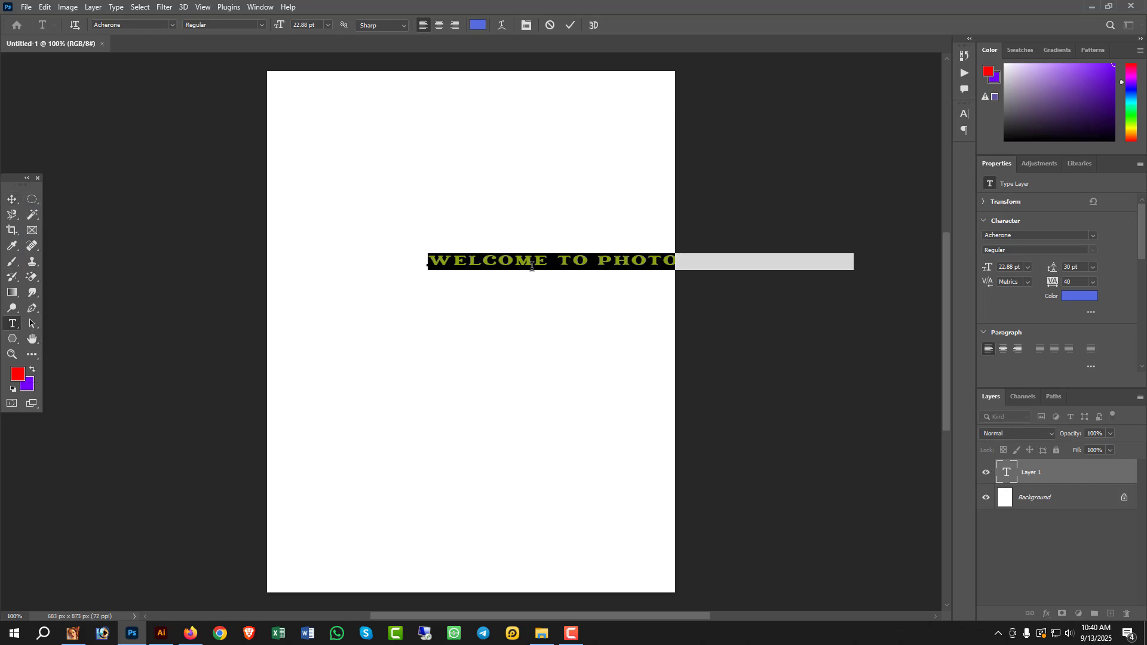
left_click(13, 201)
Move the title text up near the canvas's left edge and scale it proportionally to about 78% so it fits the page.
left_click_drag(512, 270, 357, 232)
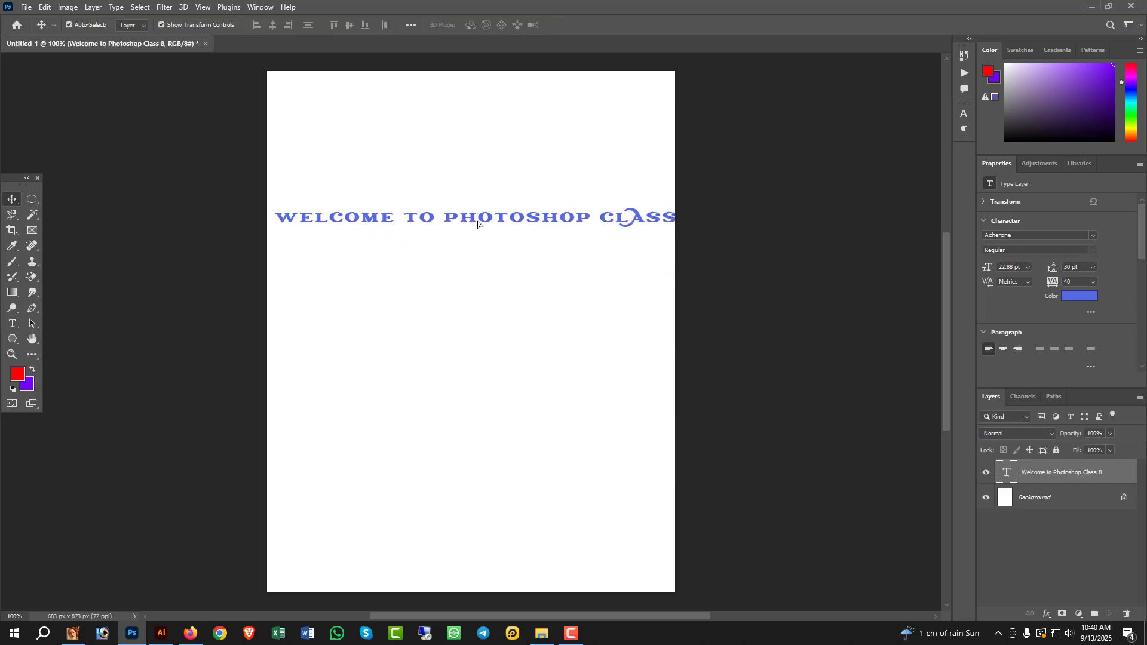
left_click_drag(698, 217, 604, 218)
left_click(12, 199)
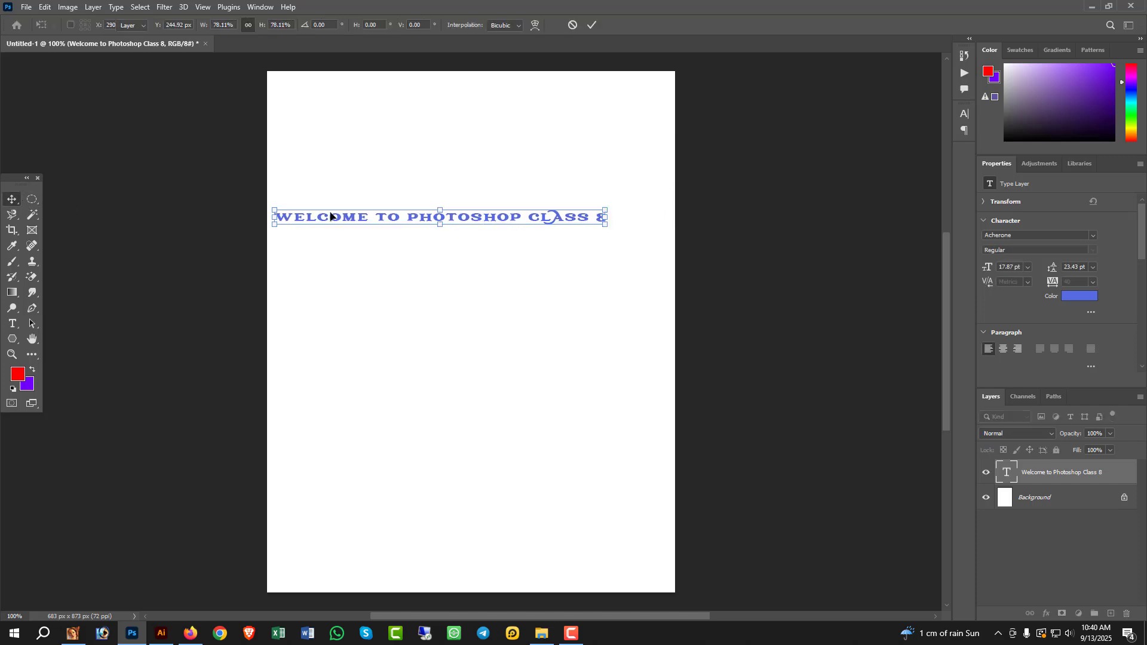
left_click_drag(342, 223, 350, 222)
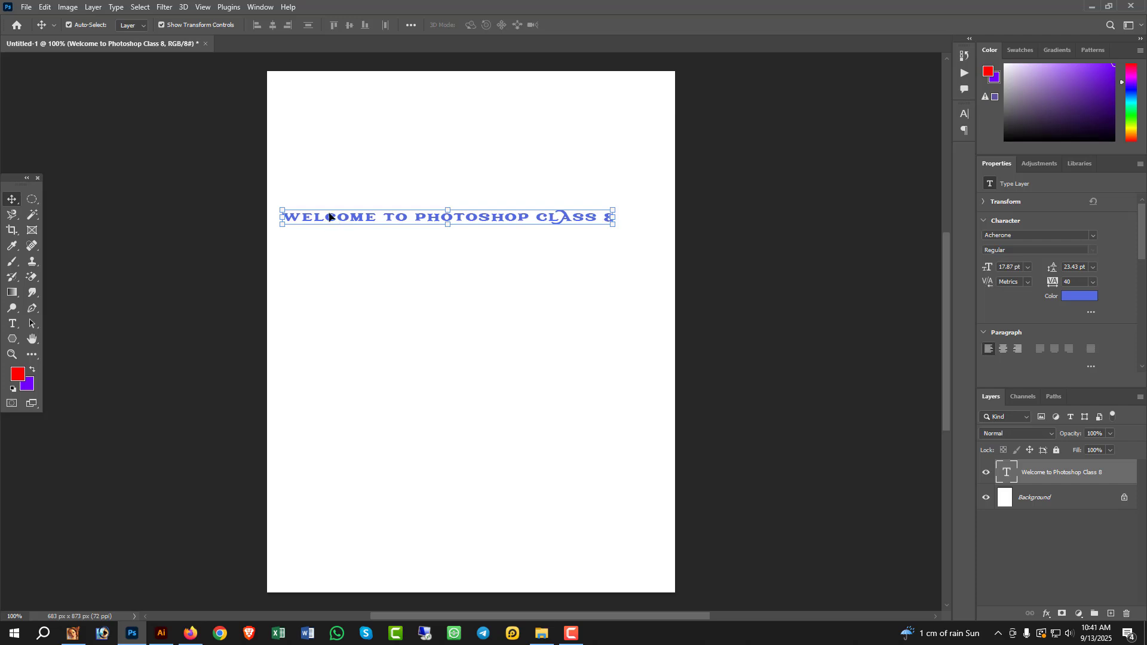
Change the font of the entire title text to Argentina.
left_click(12, 324)
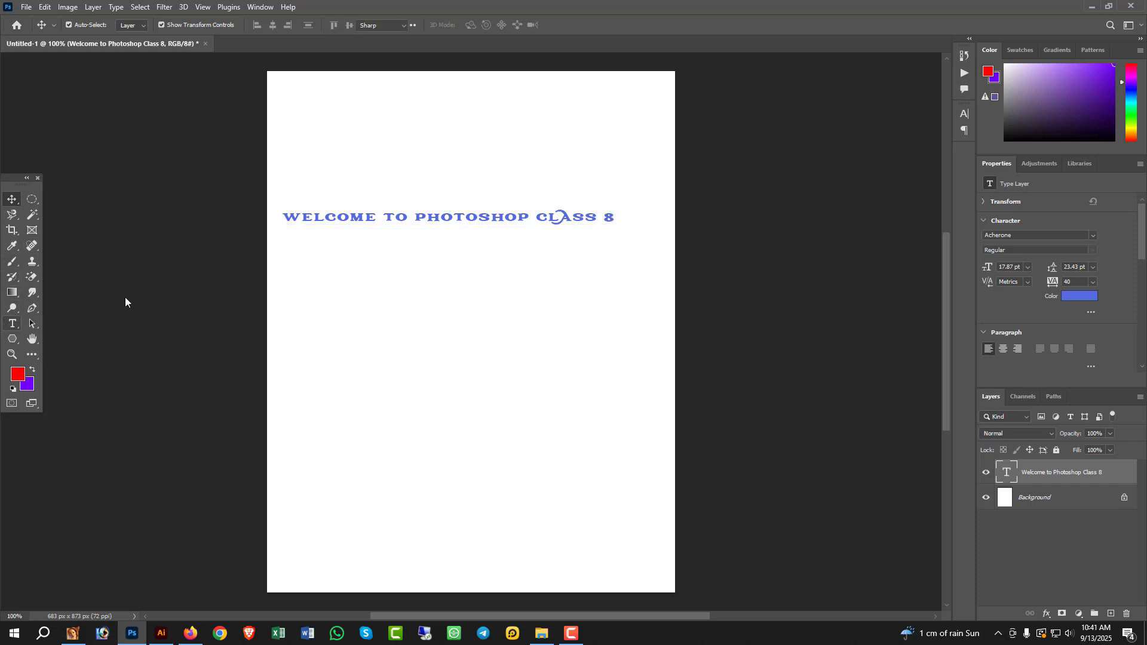
left_click(383, 219)
key("ctrl+a")
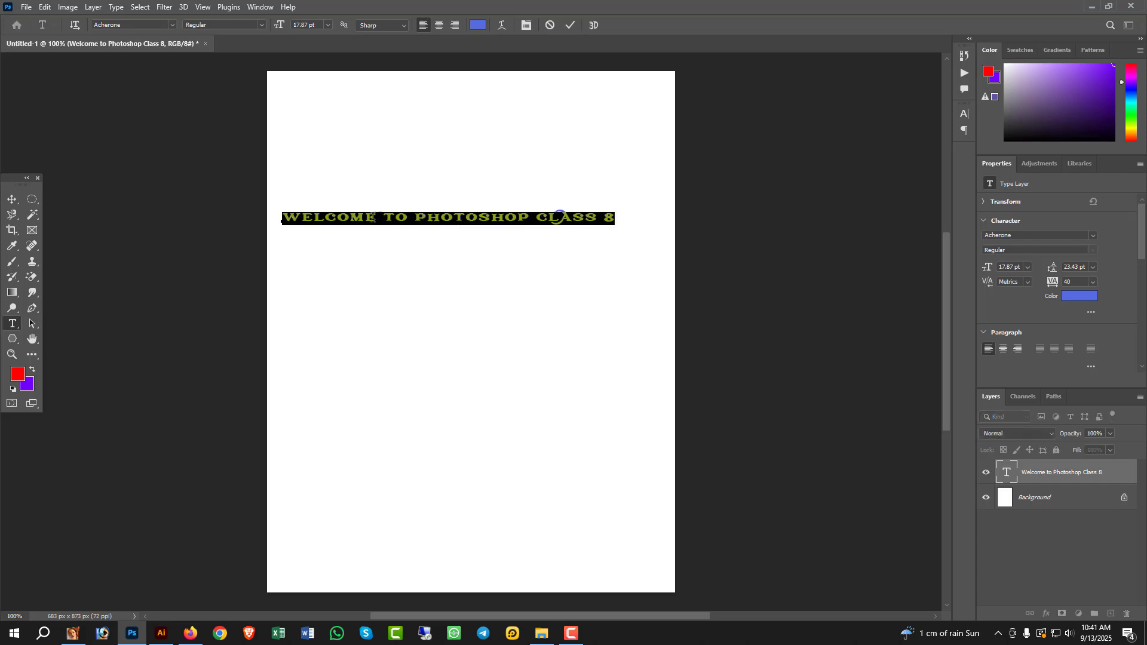
left_click(175, 25)
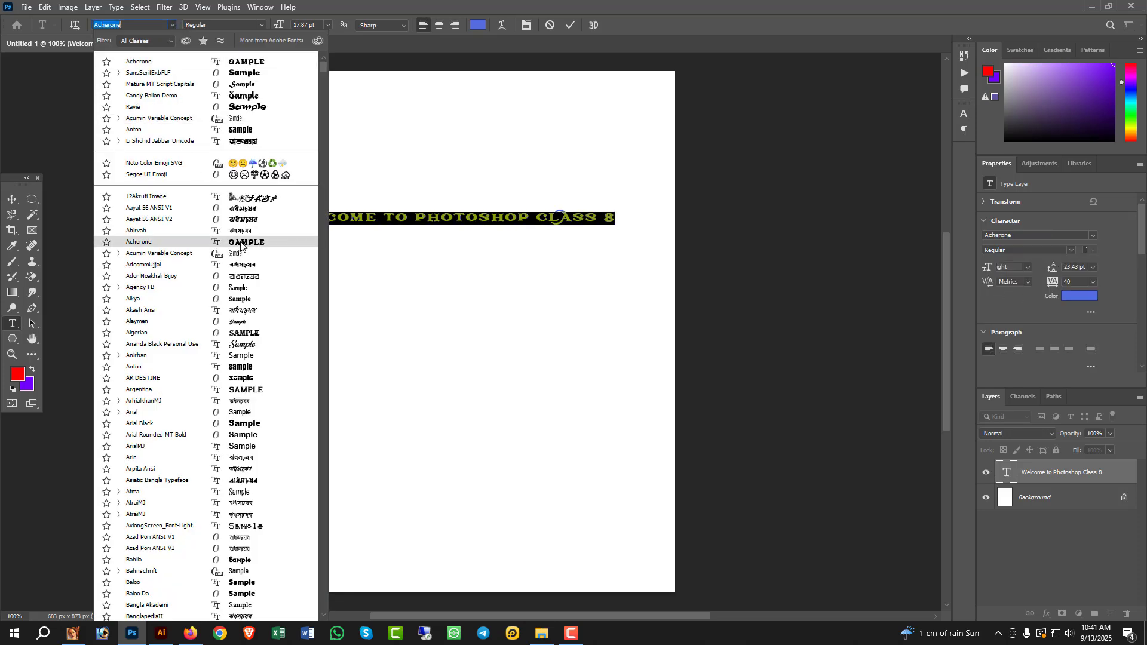
left_click(243, 212)
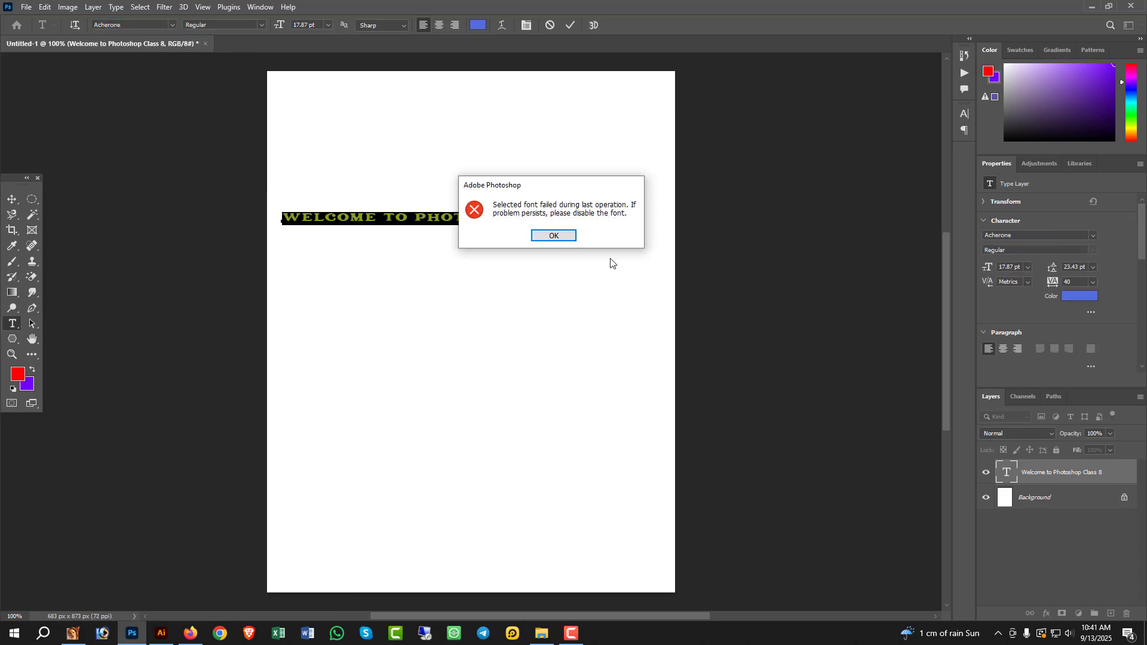
left_click(554, 234)
left_click(174, 24)
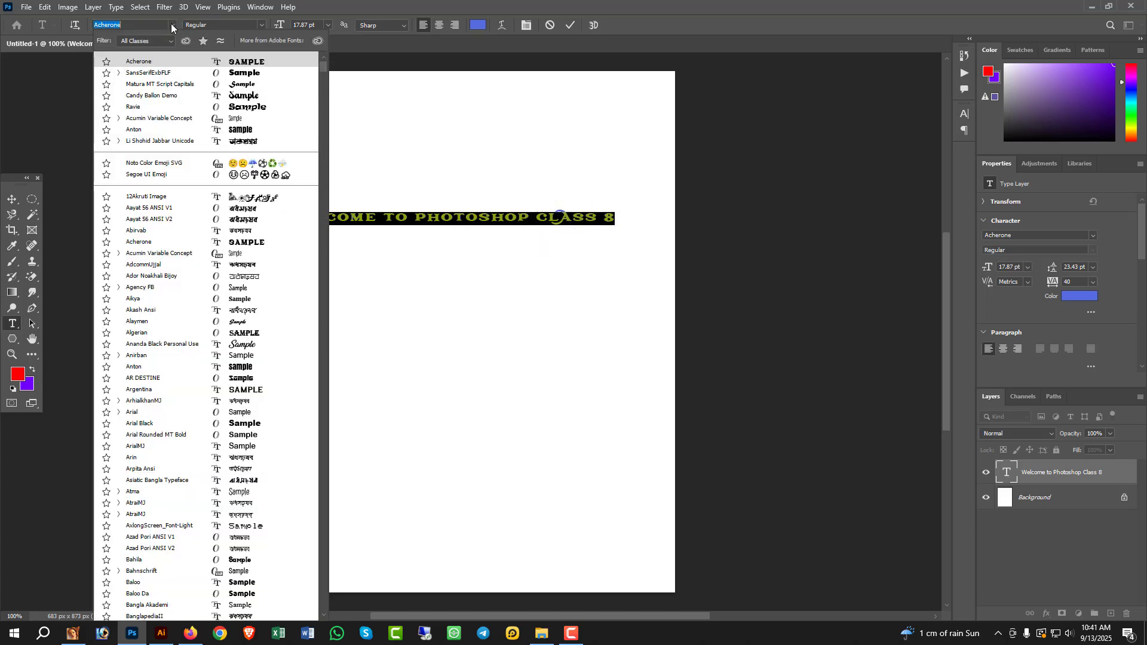
left_click(254, 389)
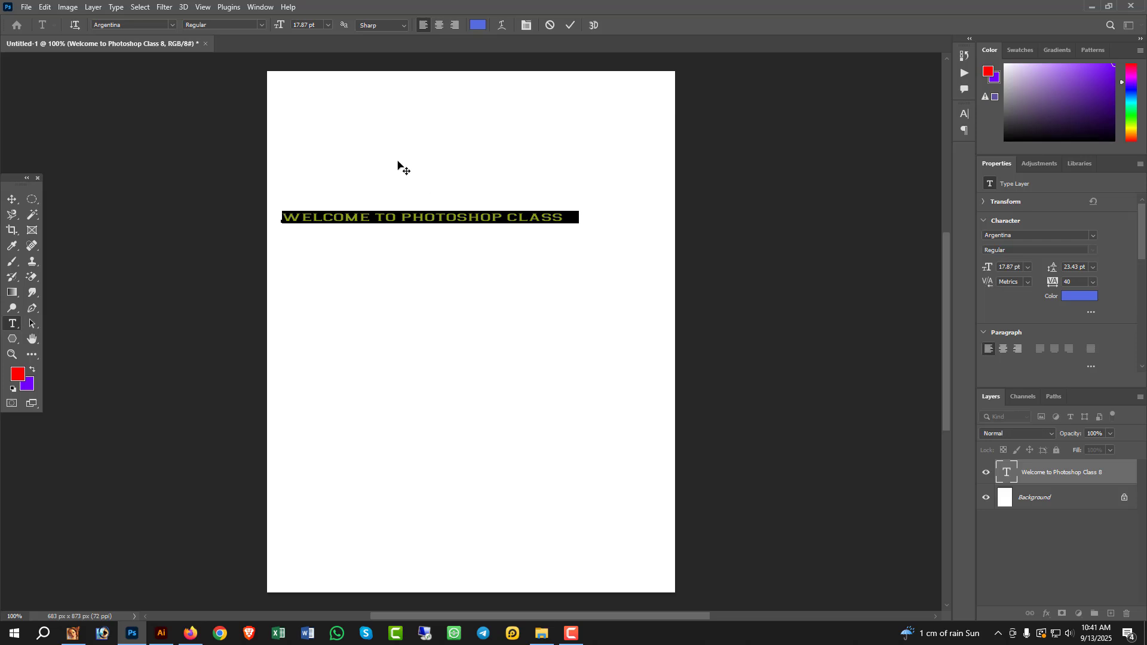
Try font sizes of 16 pt and 24 pt on the title text.
left_click(329, 27)
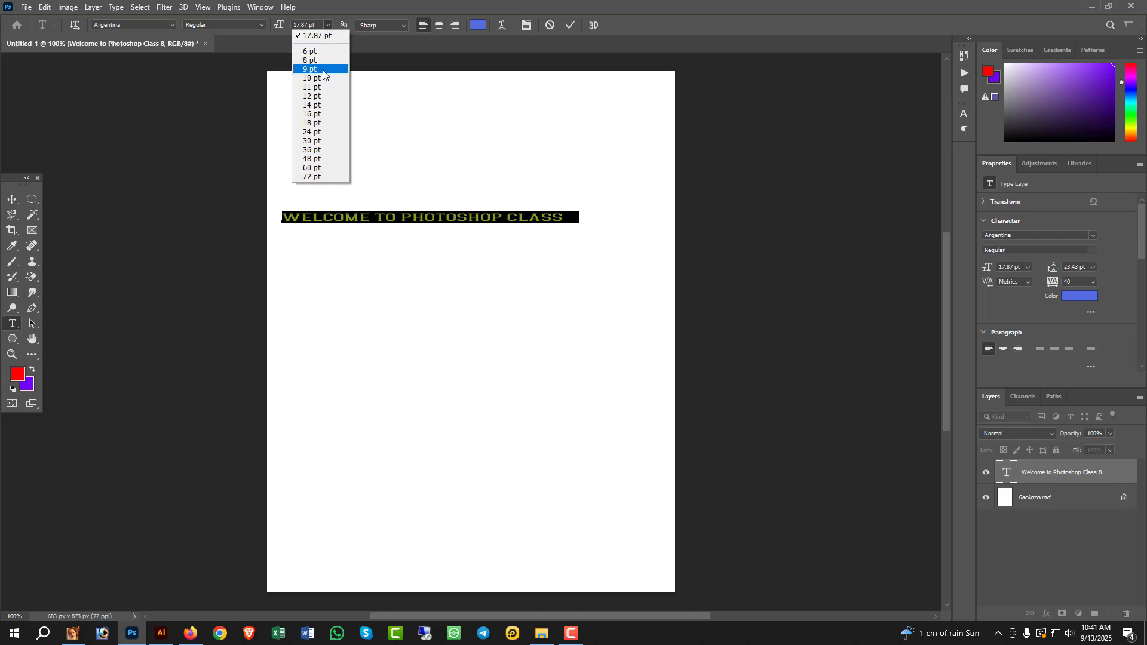
left_click(321, 113)
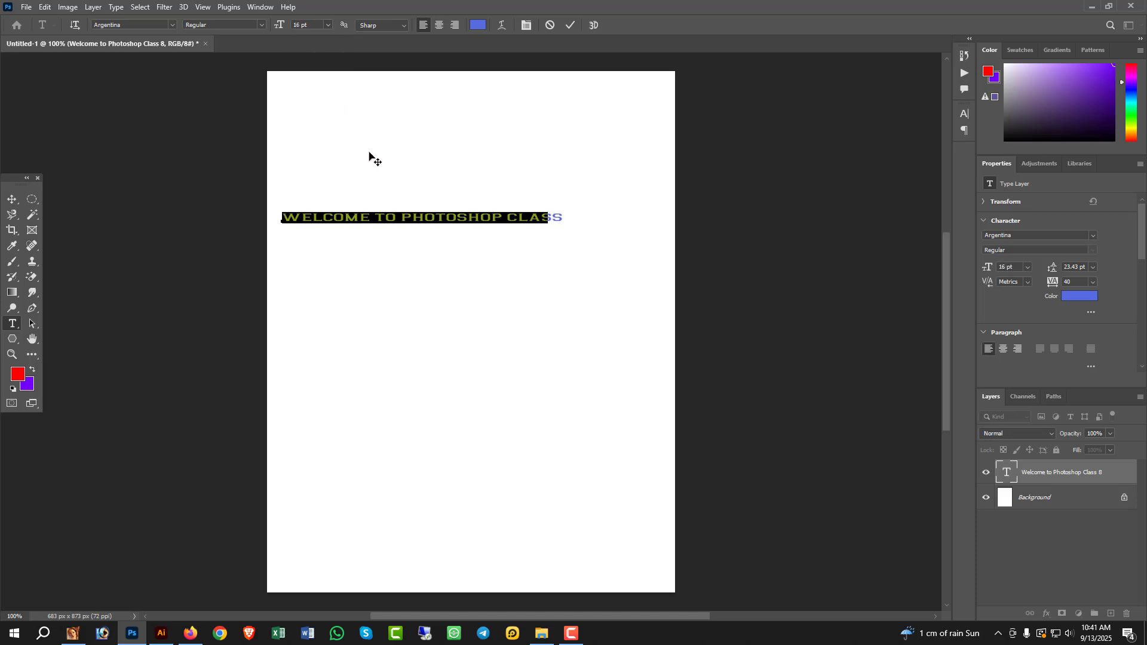
left_click(328, 26)
left_click(312, 134)
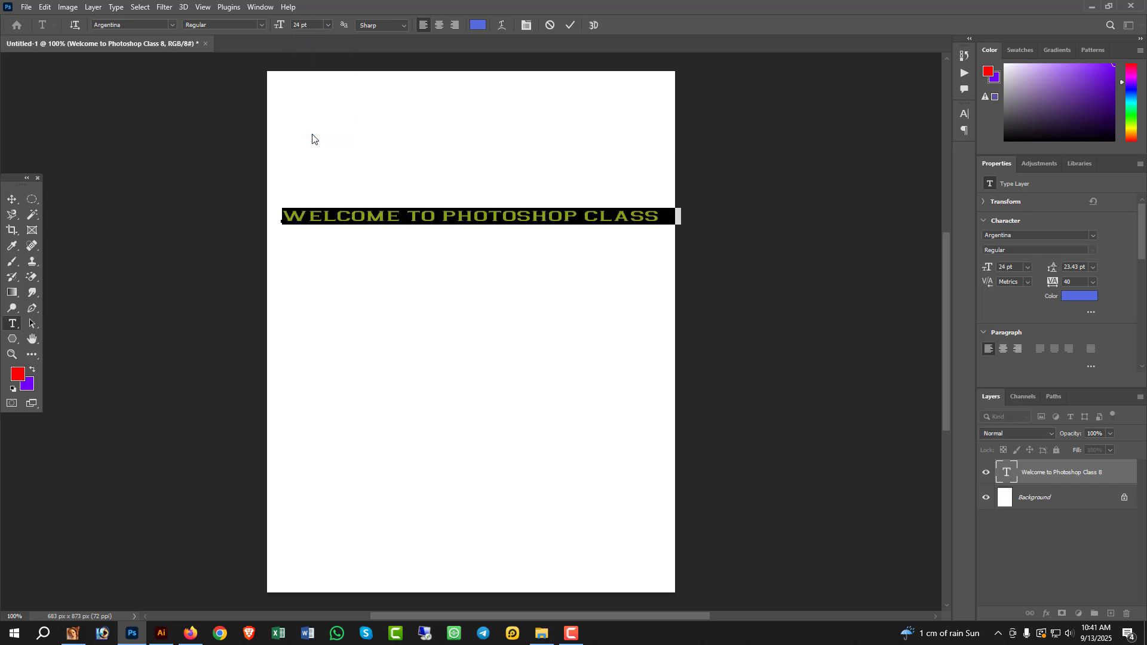
Set the title text's font size to 18 pt.
left_click(262, 25)
left_click(327, 27)
left_click(327, 27)
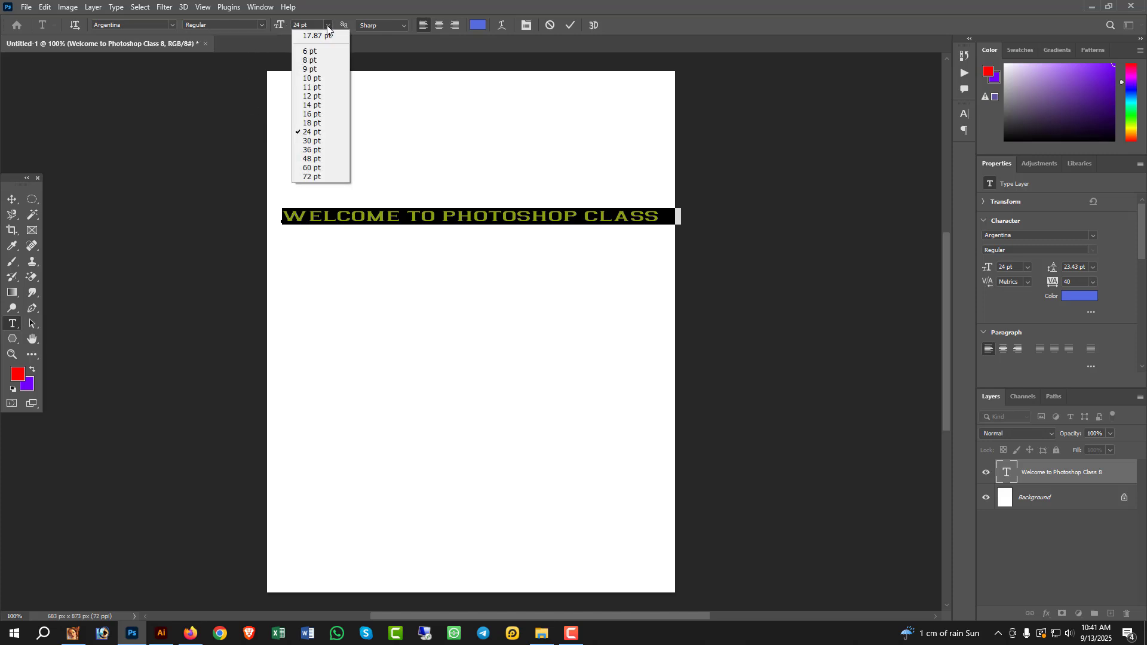
left_click(310, 123)
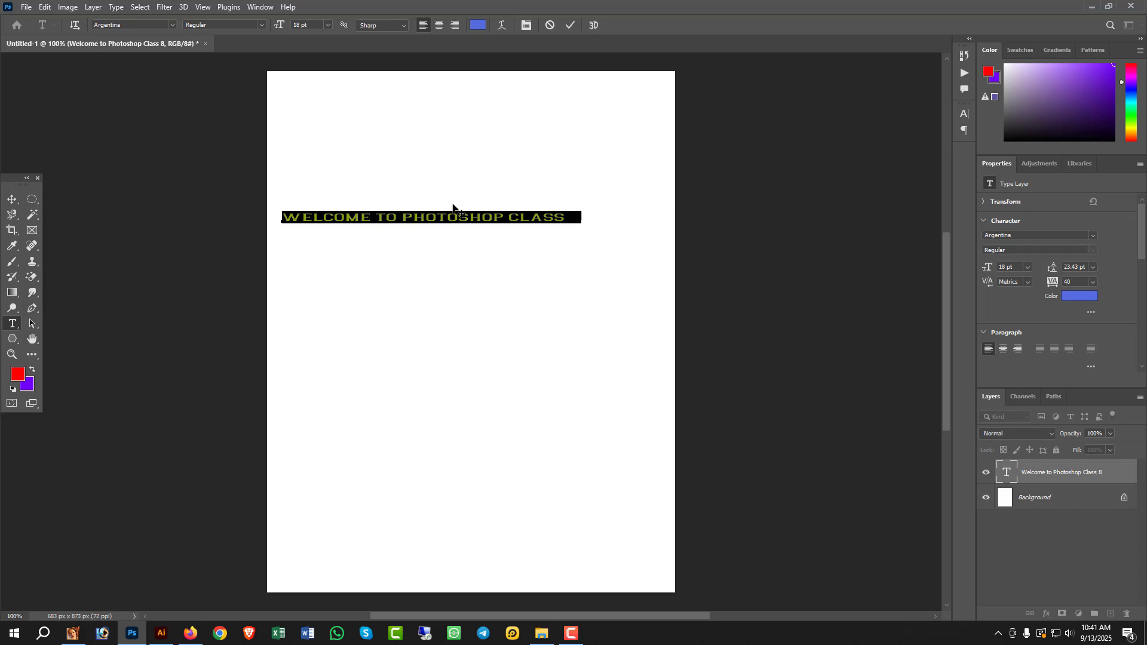
Recolor the entire title text to red (#f60a36) and commit the text edit.
left_click(390, 216)
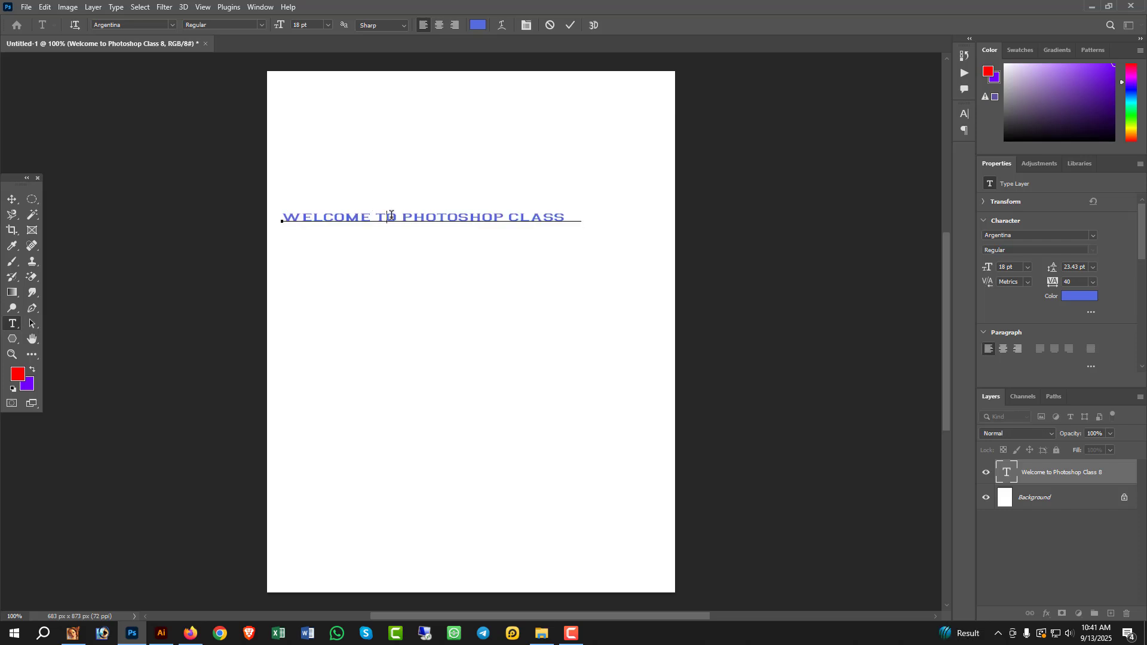
triple_click(392, 217)
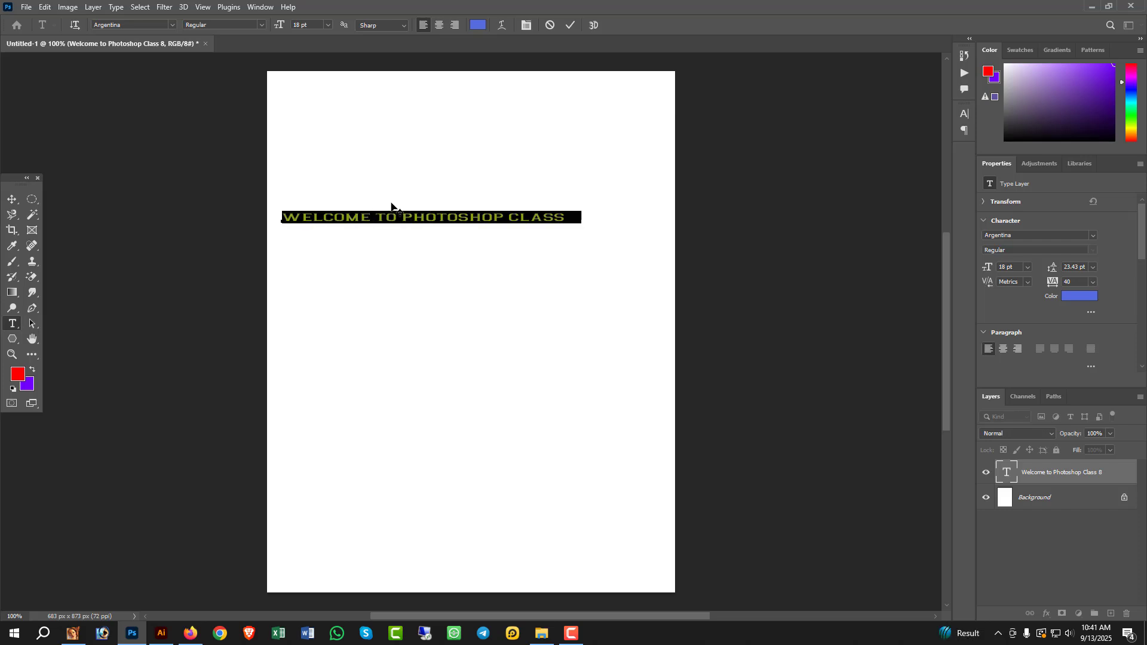
left_click(477, 27)
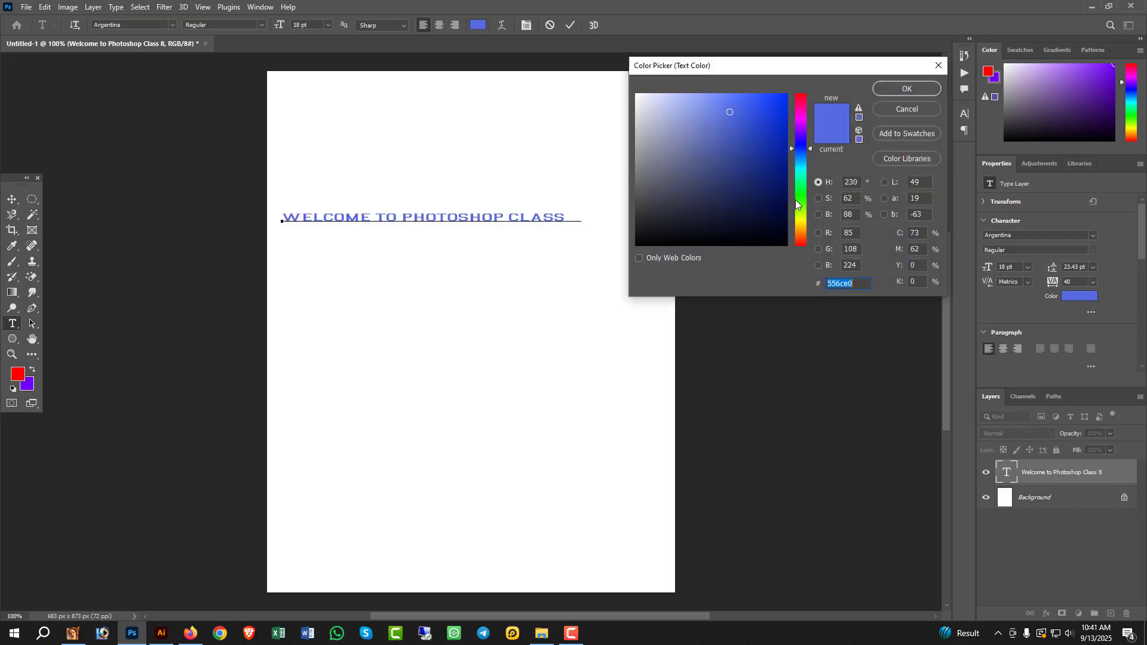
left_click_drag(801, 200, 801, 245)
left_click(787, 105)
mouse_move(786, 108)
left_mouse_down()
mouse_move(783, 154)
mouse_move(785, 119)
mouse_move(761, 112)
left_mouse_up()
left_click(786, 94)
left_click(797, 98)
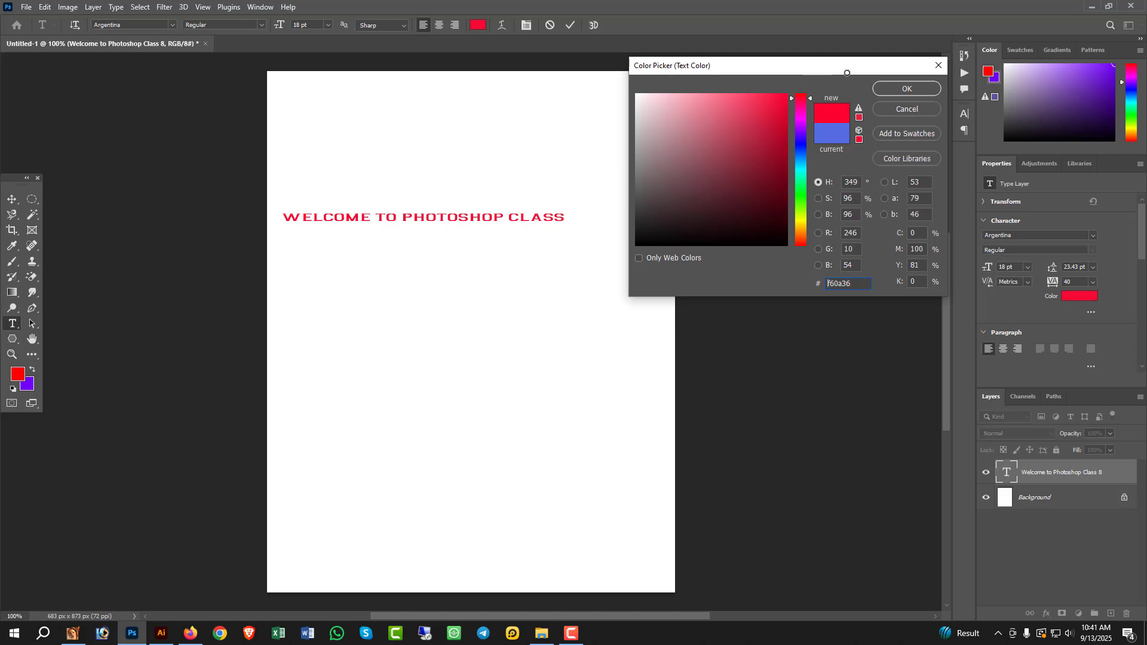
left_click(918, 88)
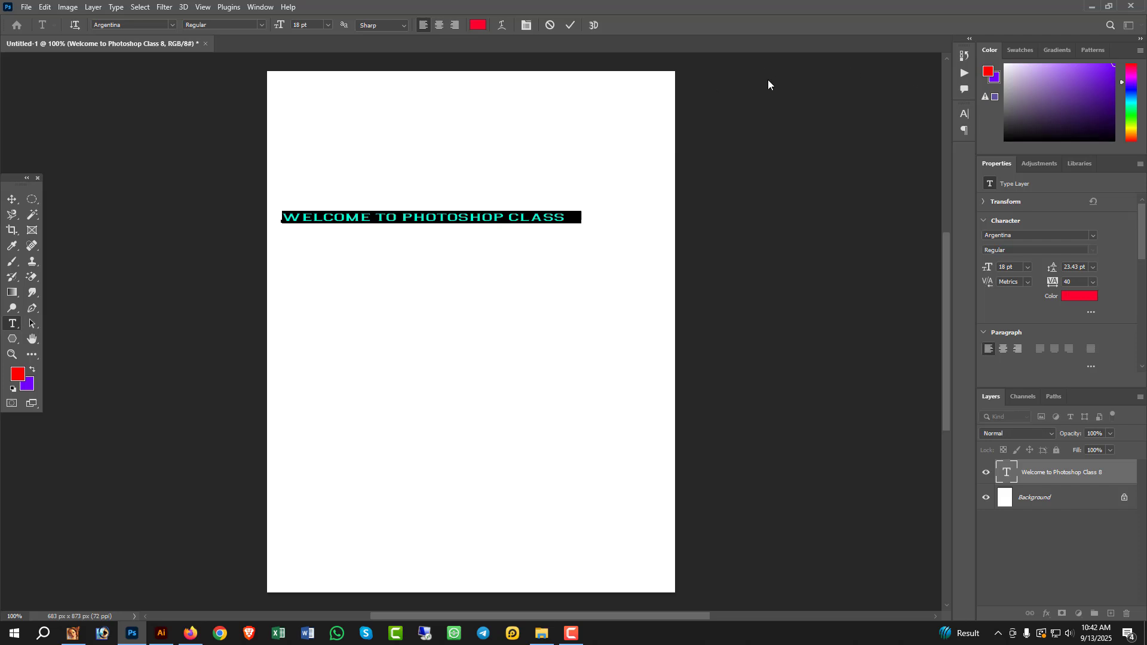
left_click(12, 199)
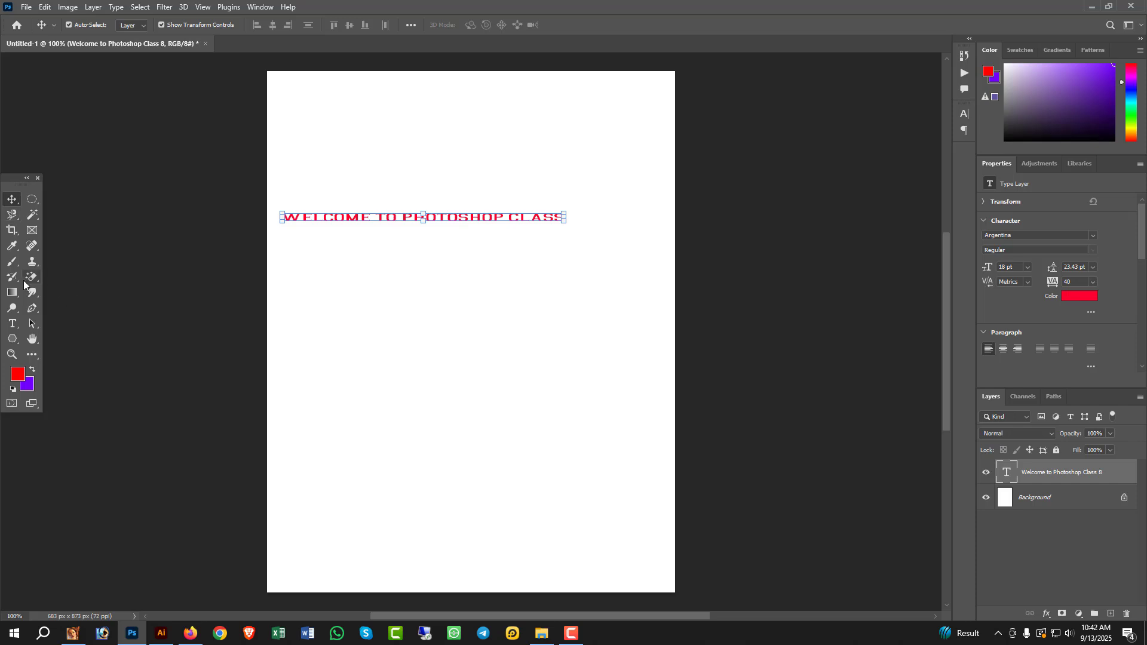
Add a second point text reading "Welcome" in the lower middle of the canvas.
left_click(11, 324)
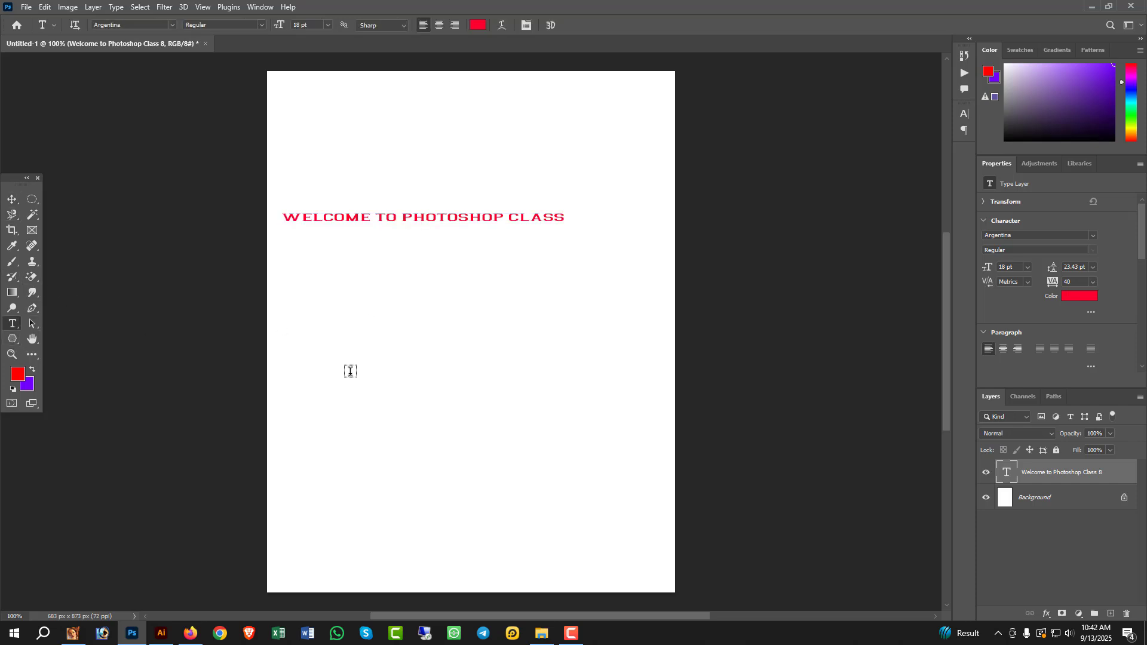
left_click(353, 369)
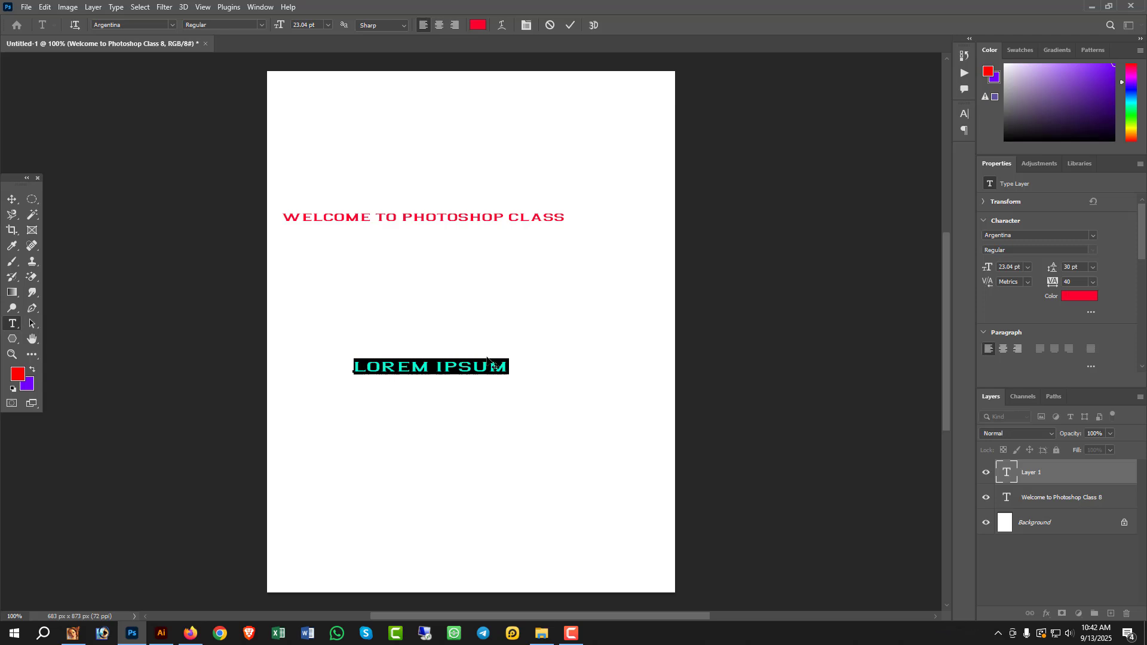
type("WE")
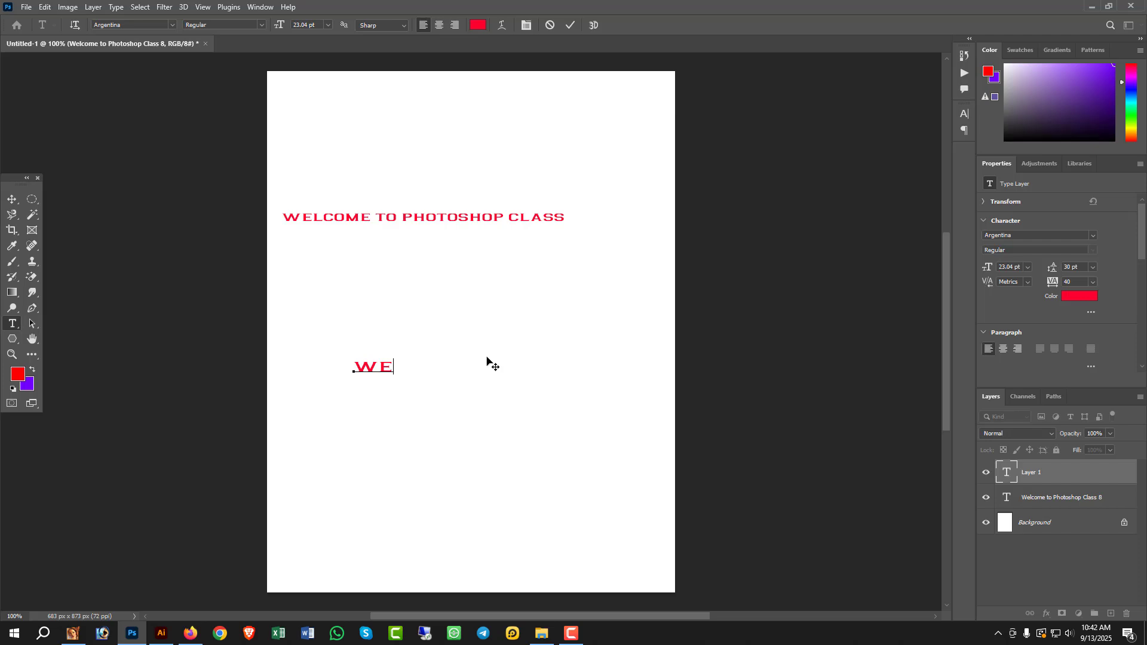
type("COME")
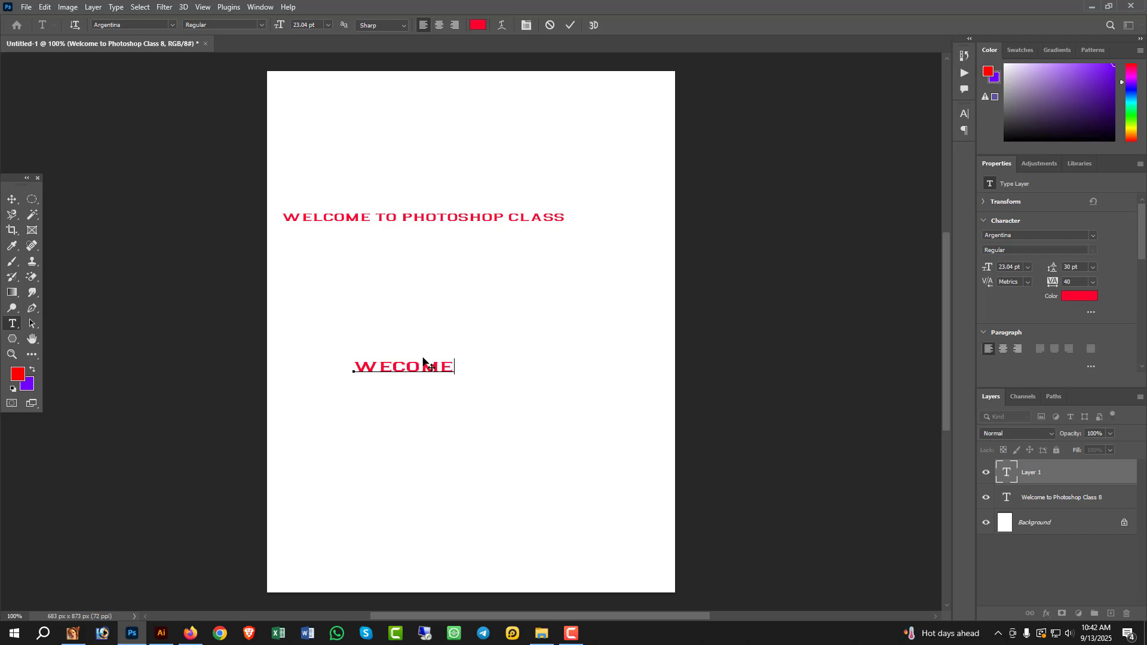
left_click(389, 368)
type("LL")
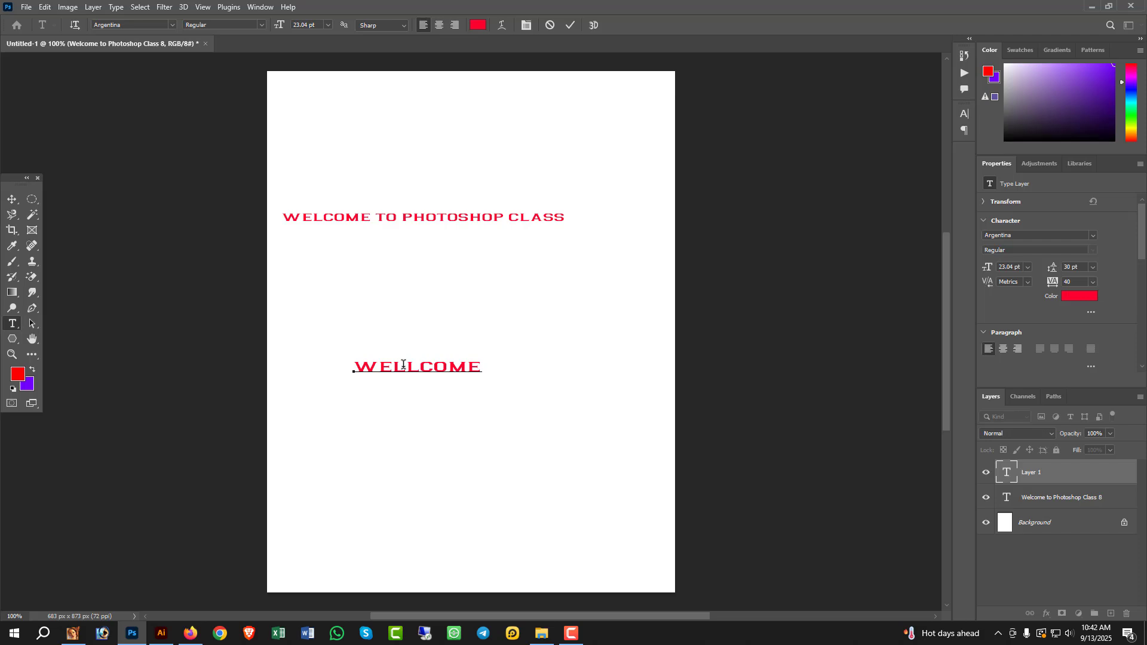
key("BackSpace")
left_click(11, 199)
Commit the "Welcome" text, draw a paragraph text box below it and insert "LK JK LKJ" before the placeholder text.
left_click(12, 323)
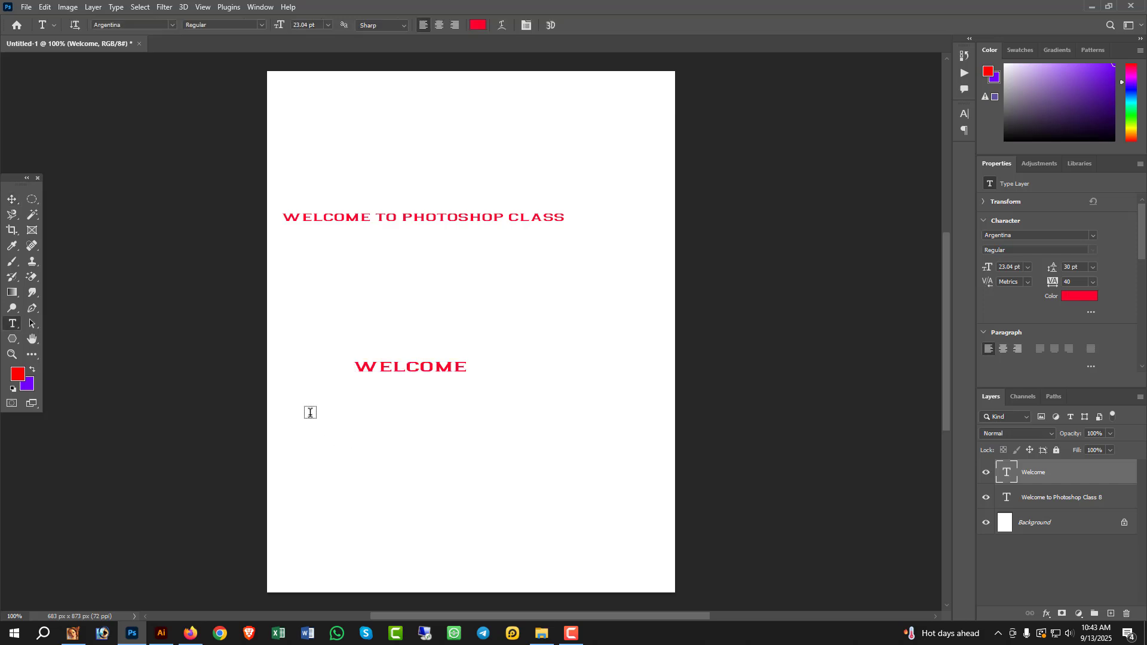
left_click_drag(310, 412, 631, 547)
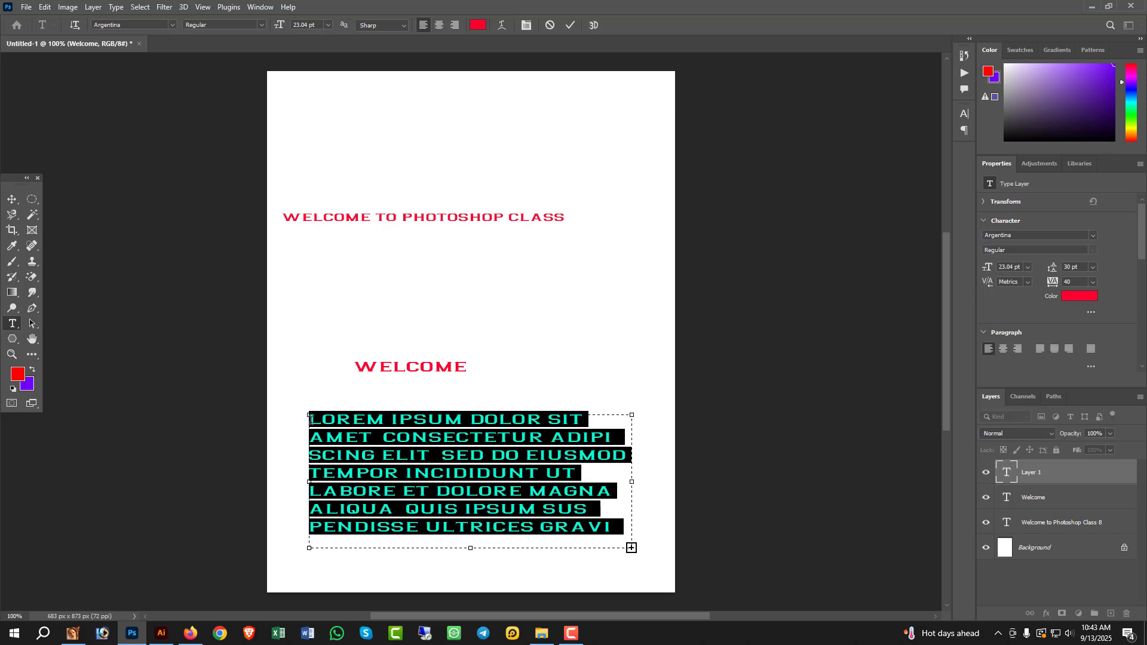
left_click(334, 422)
type("LK JK")
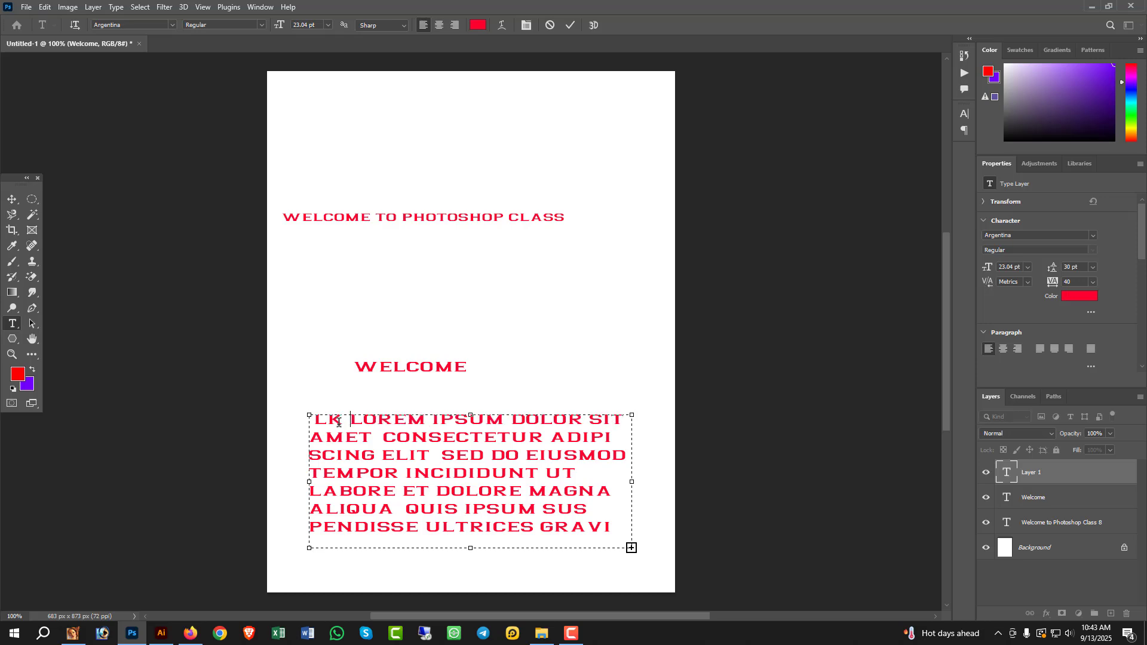
type(" LKJ")
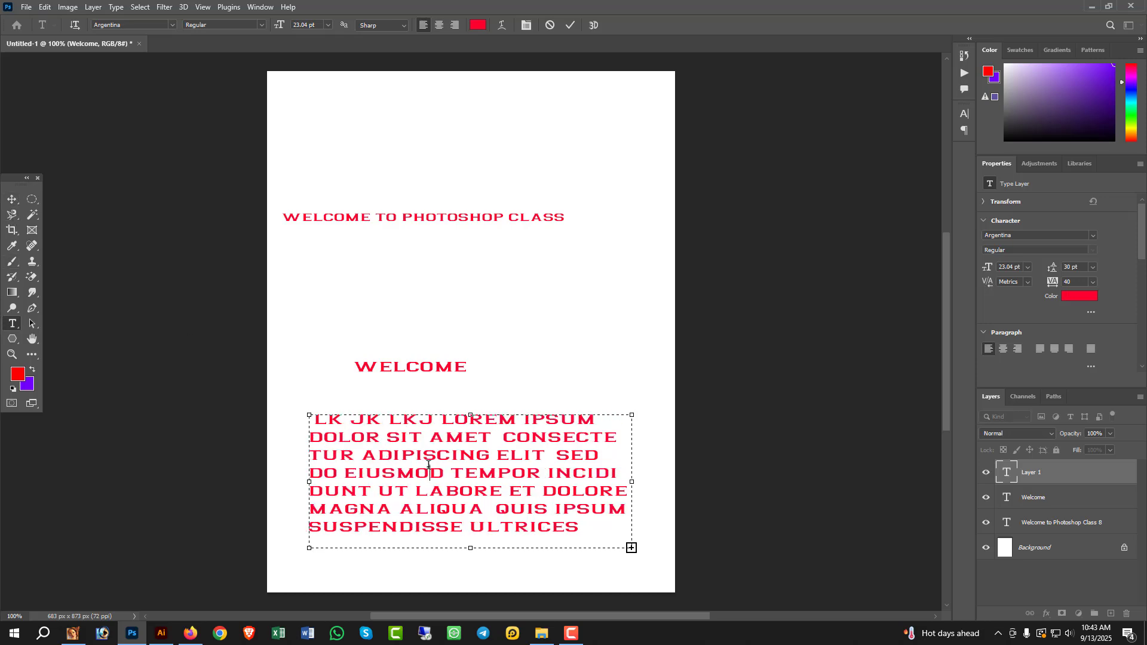
Select all the paragraph text and set its horizontal scale to 100% in the Character settings.
triple_click(428, 465)
left_click(428, 465)
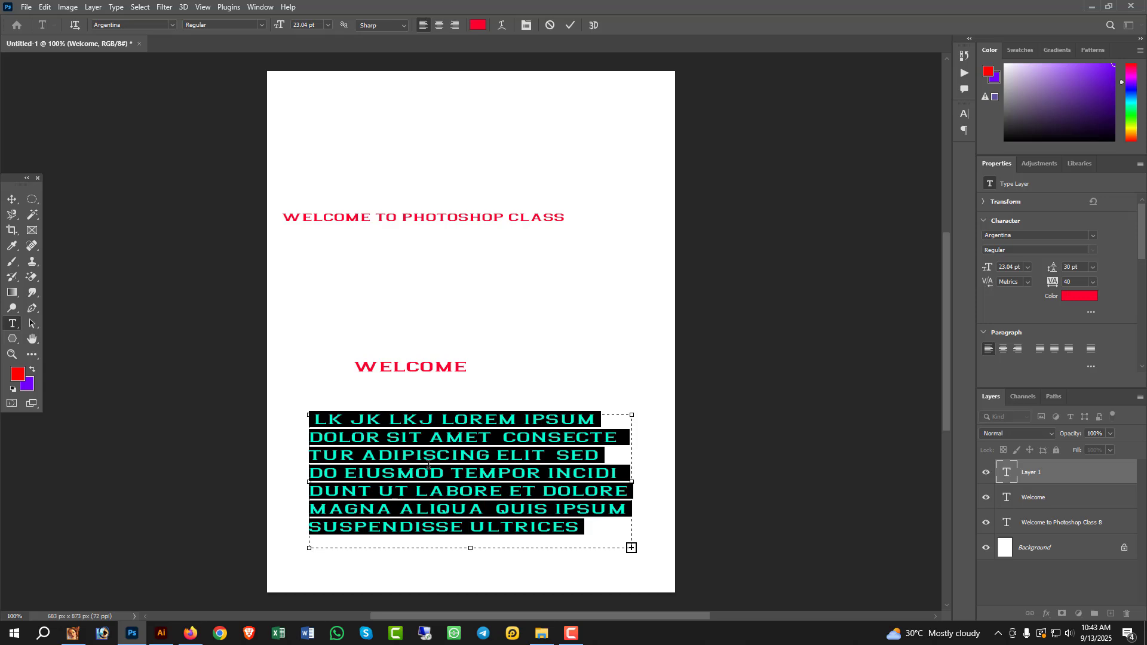
left_click(252, 8)
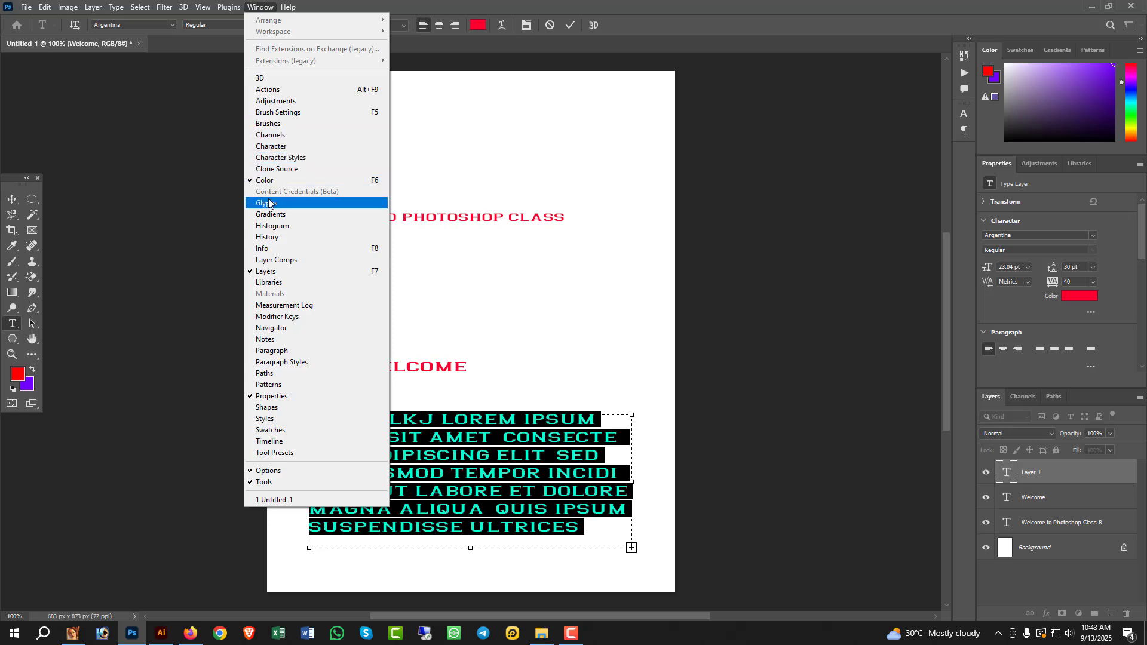
left_click(272, 146)
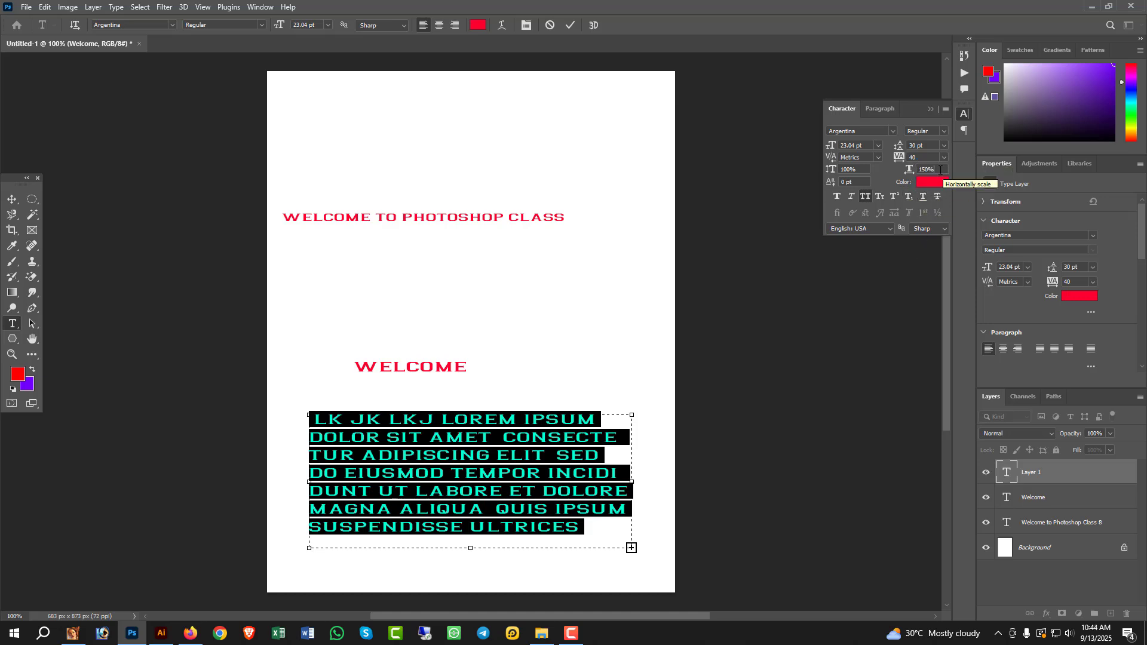
left_click(911, 170)
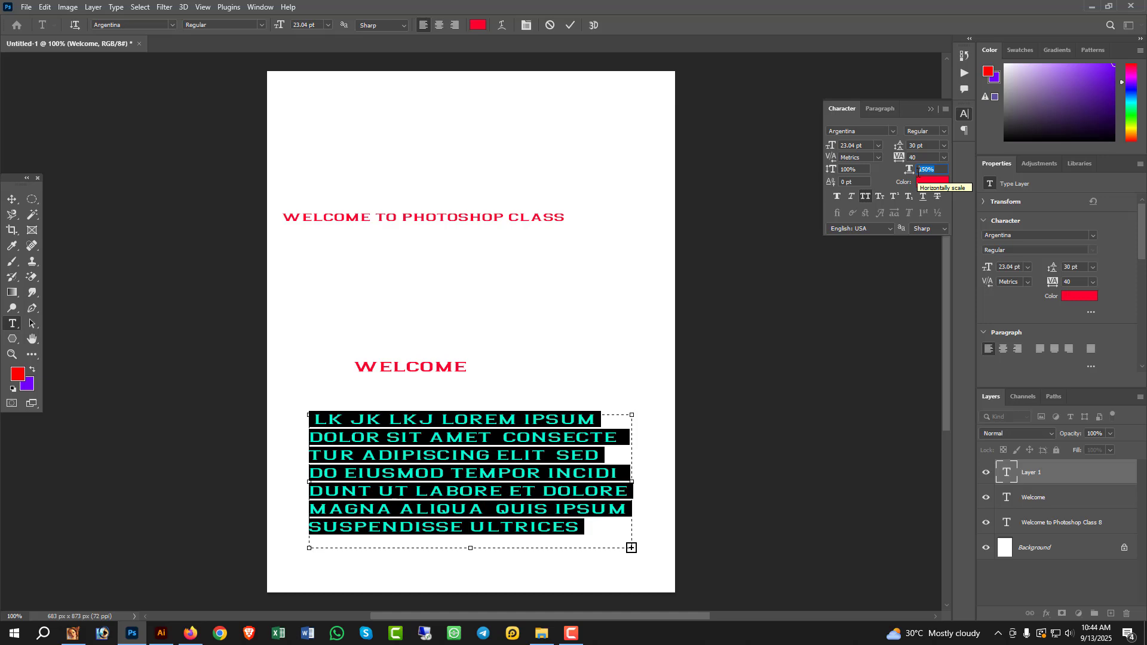
type("100")
key("Return")
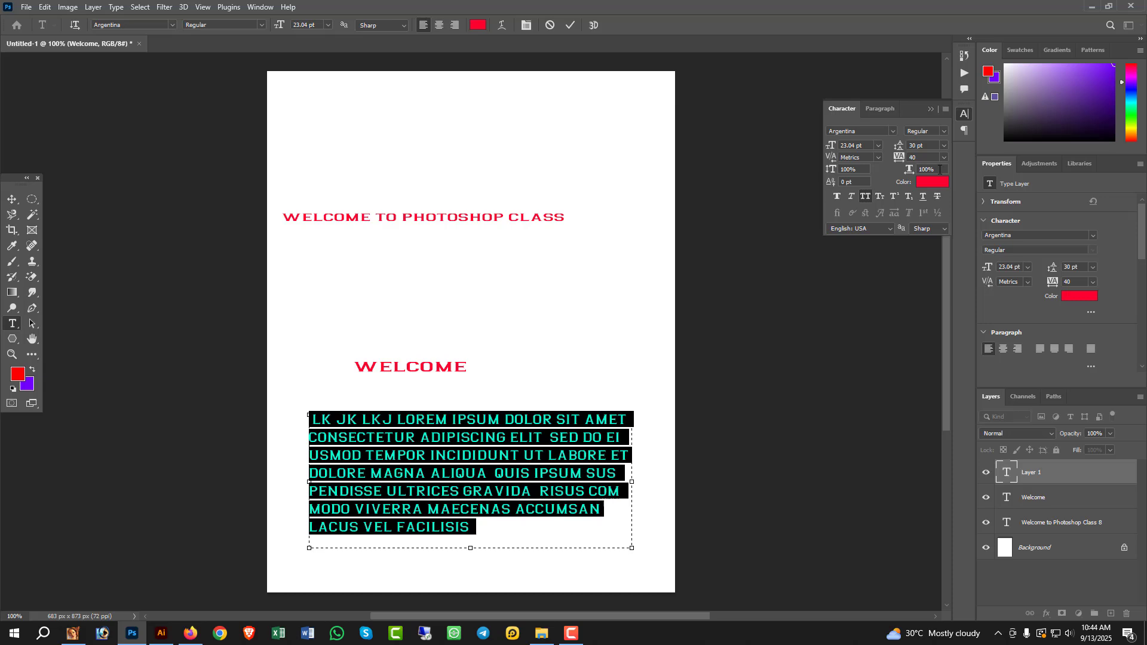
Set the selected paragraph text's horizontal scale to 120% and its leading to 36 pt.
left_click(919, 172)
type("120")
key("Return")
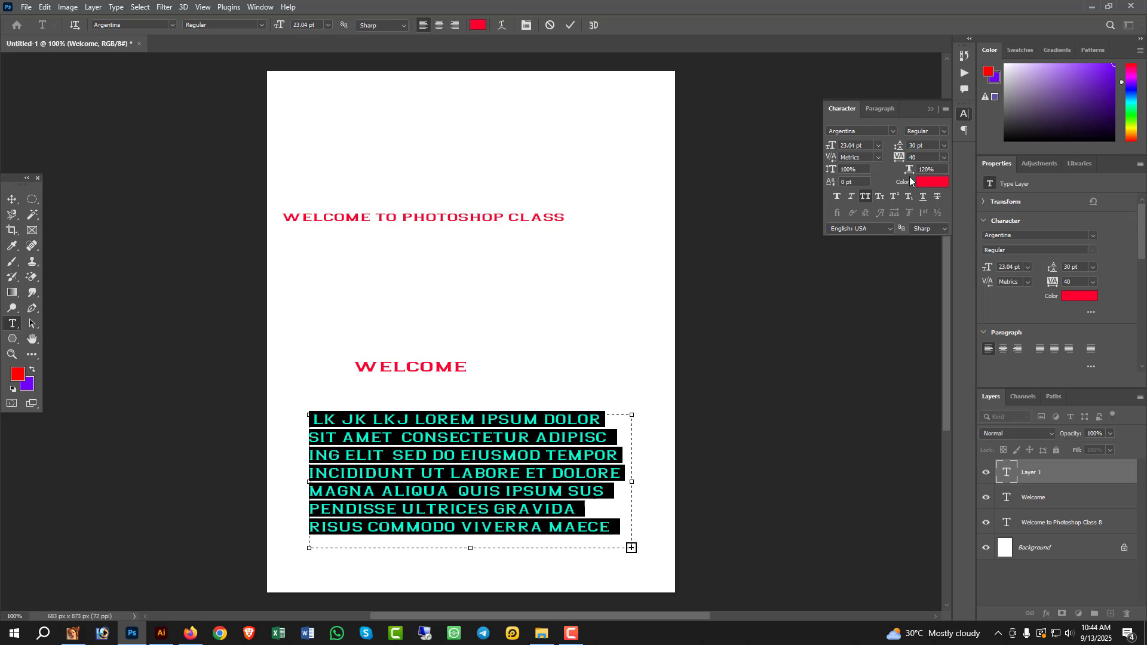
left_click(944, 146)
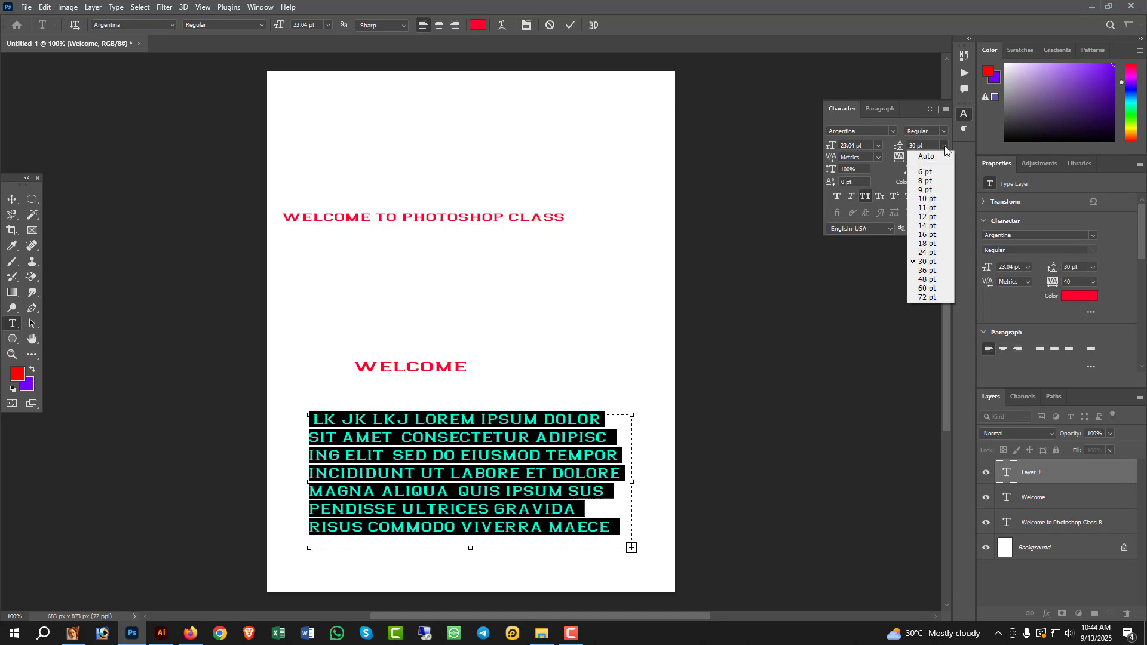
left_click(926, 270)
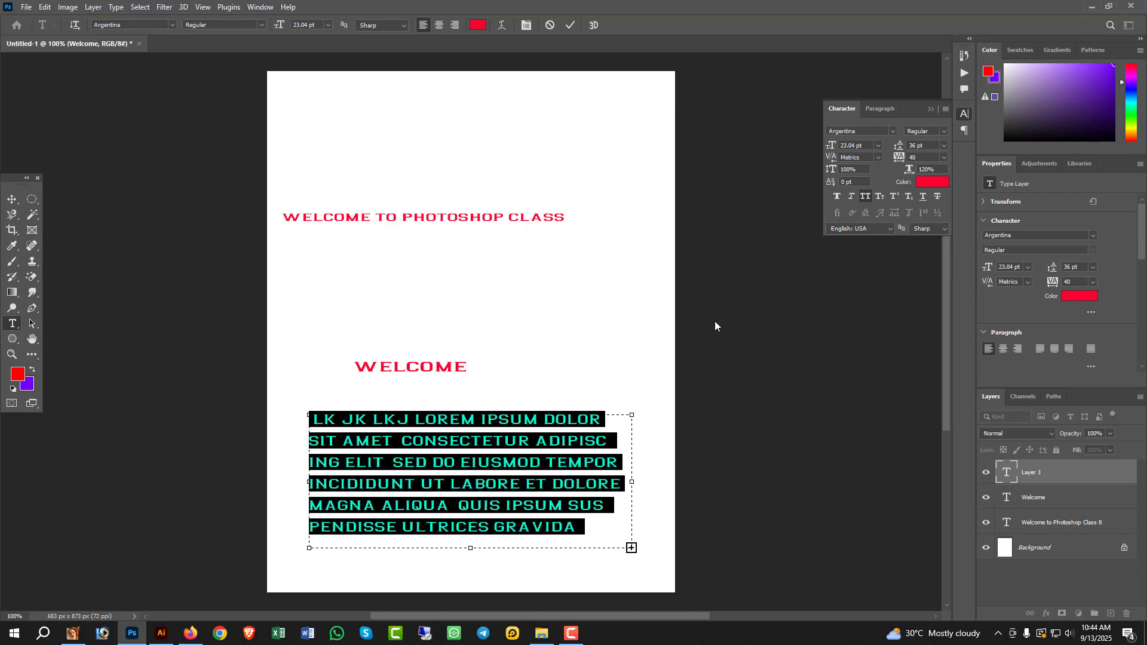
Reselect all the paragraph text and reduce its leading to 24 pt.
left_click(549, 421)
left_click(509, 455)
triple_click(509, 455)
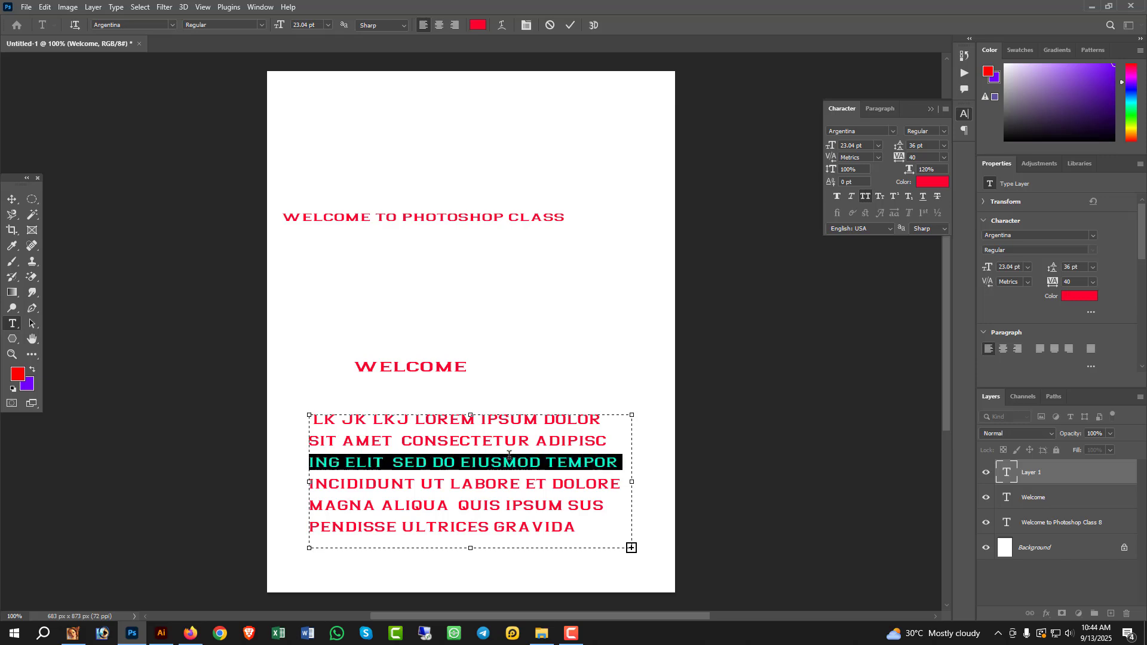
key("ctrl+a")
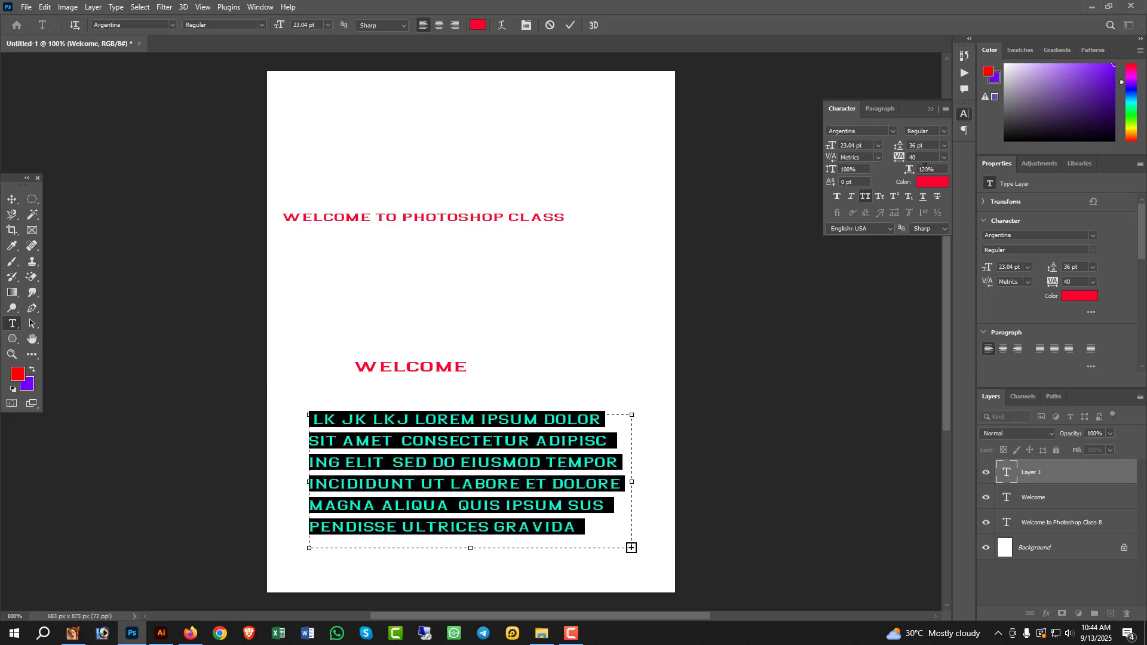
left_click(945, 146)
left_click(923, 254)
left_click(546, 463)
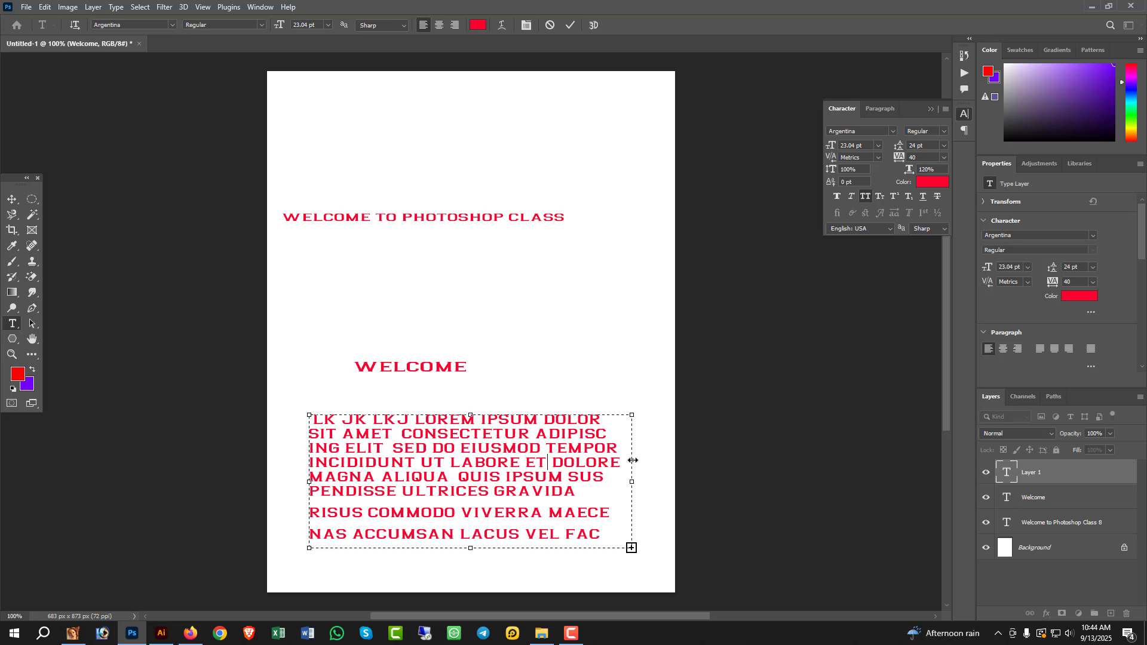
Commit the paragraph text, rotate the title text about 2° clockwise with Free Transform and apply the rotation.
left_click(12, 199)
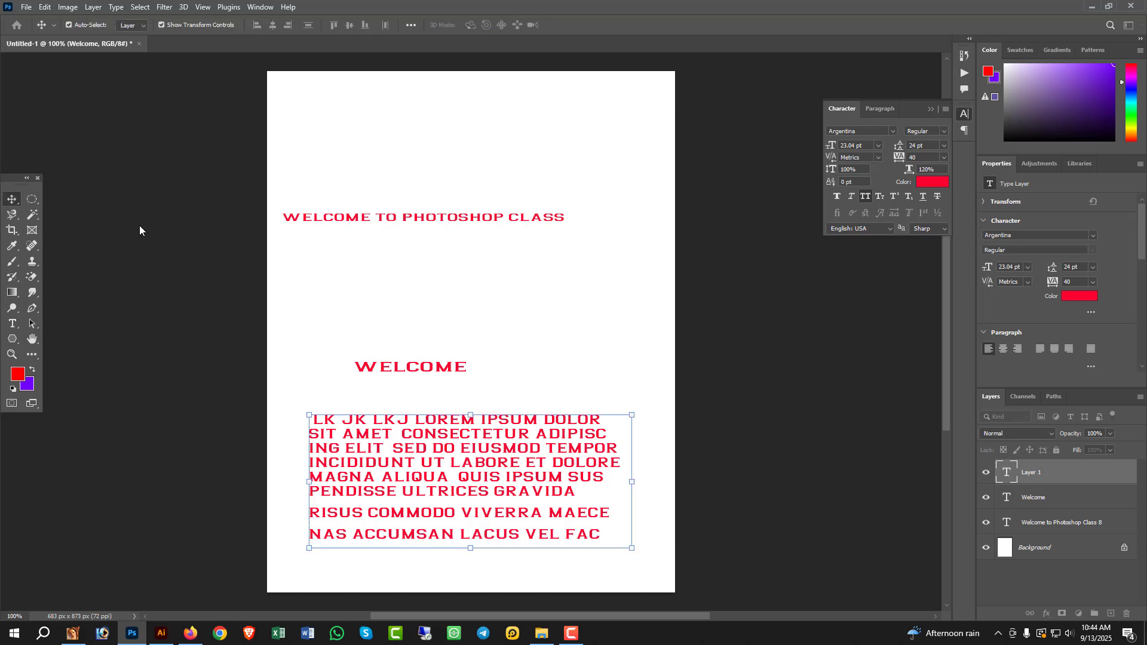
left_click(469, 220)
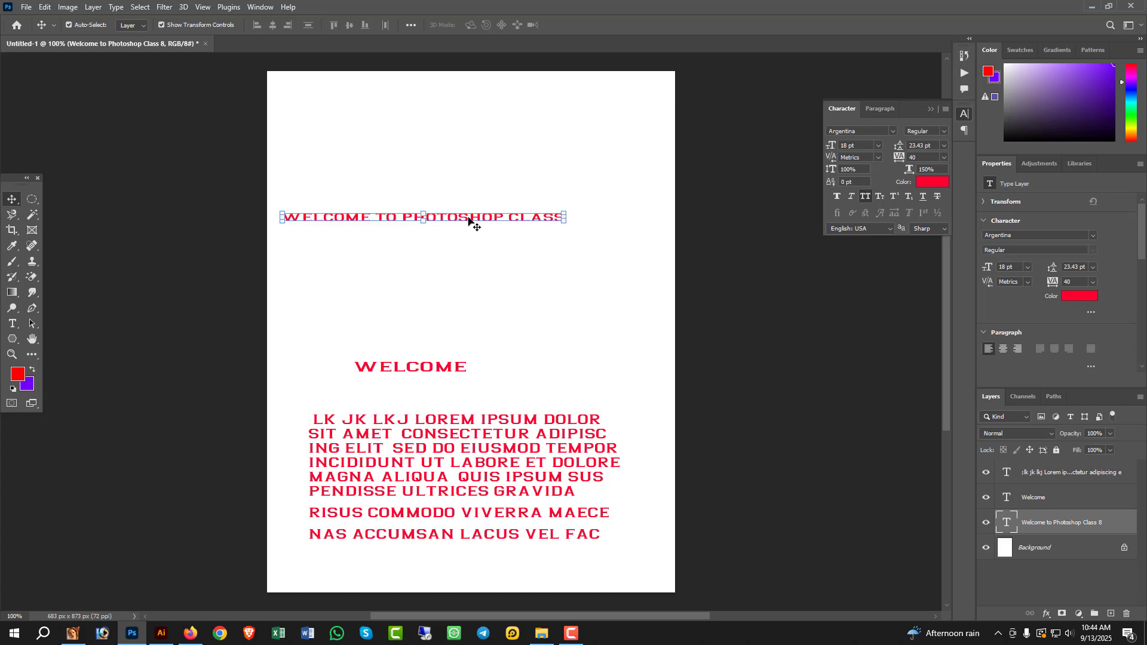
key("ctrl+t")
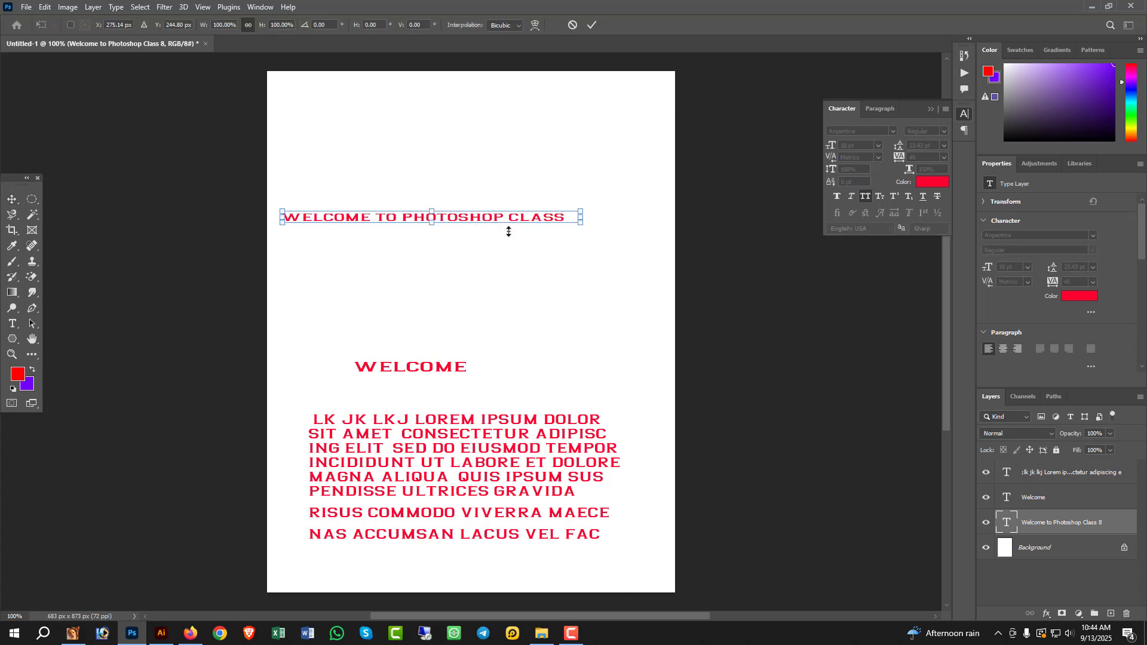
left_click_drag(587, 231, 321, 201)
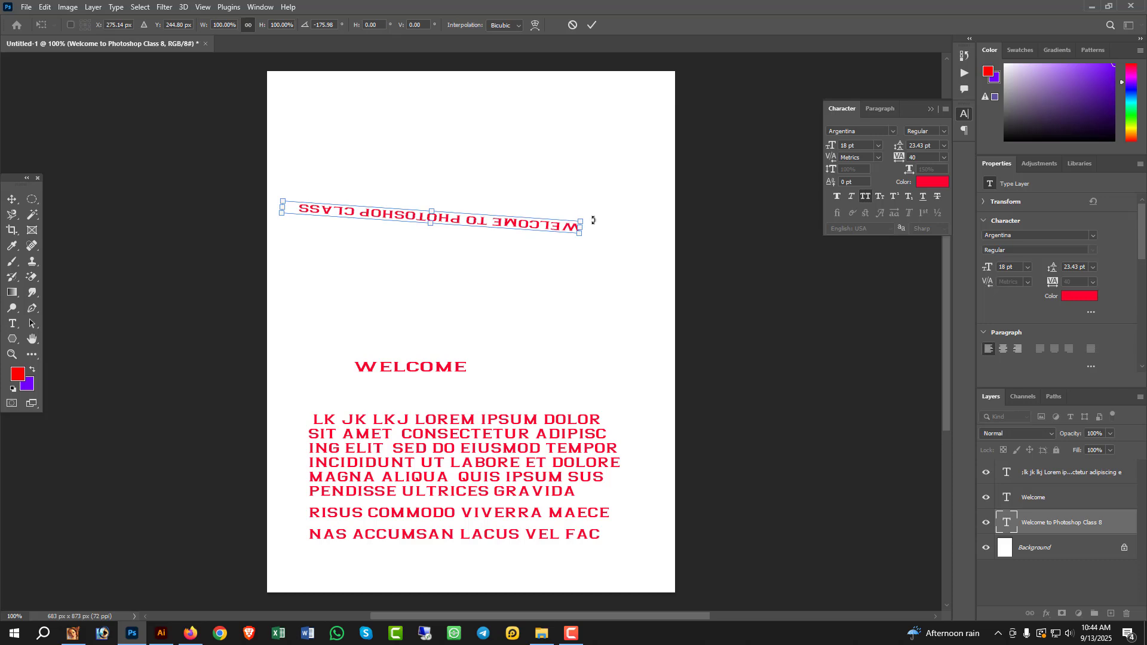
left_click_drag(594, 221, 336, 220)
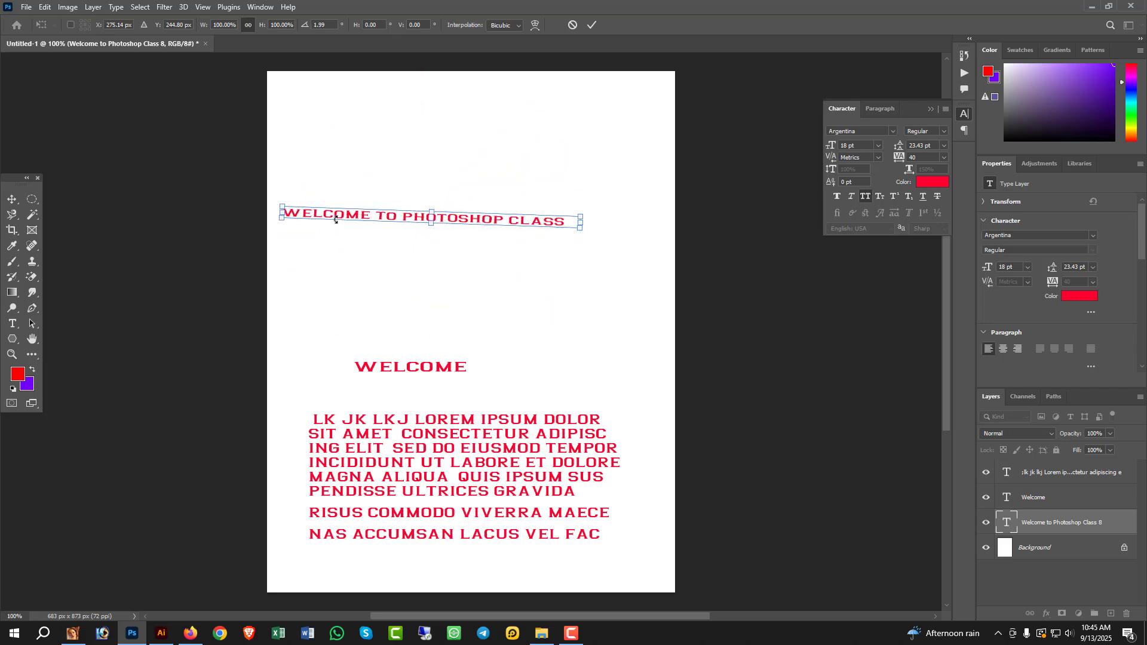
left_click(591, 25)
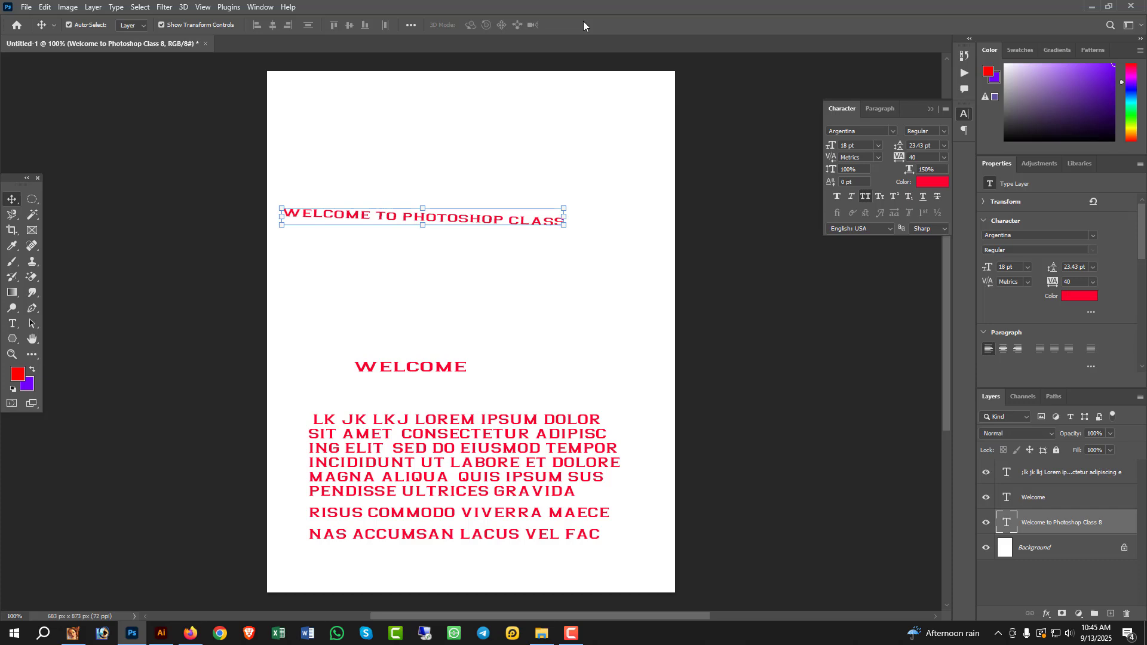
Start Warp Text on the title text and try the Arch style.
left_click(136, 7)
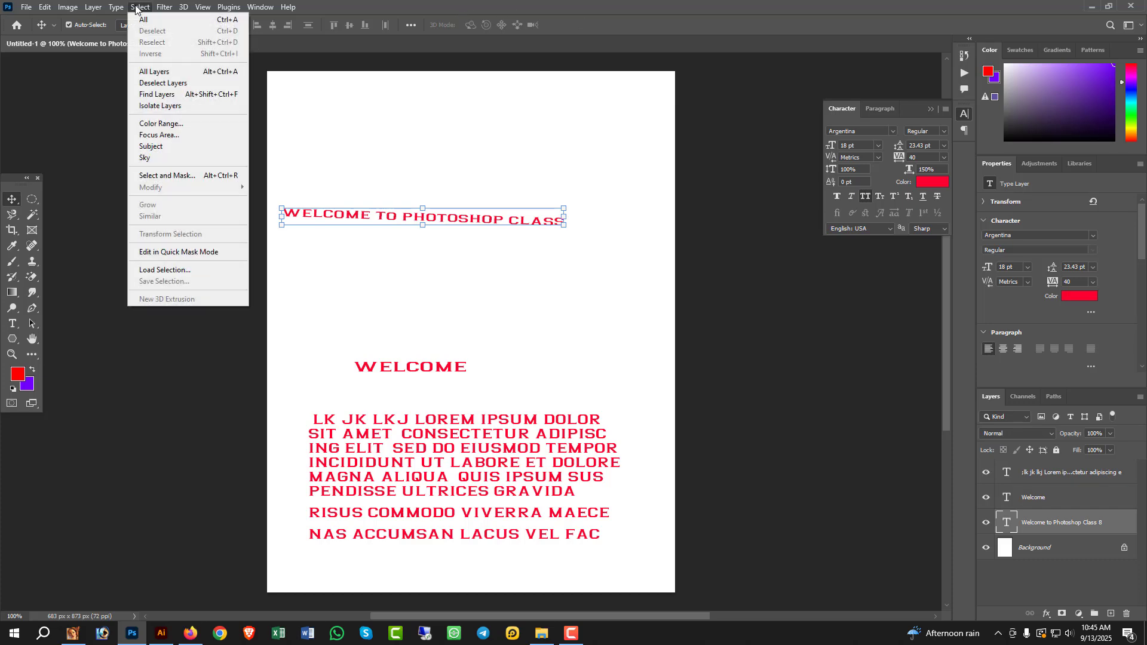
mouse_move(120, 10)
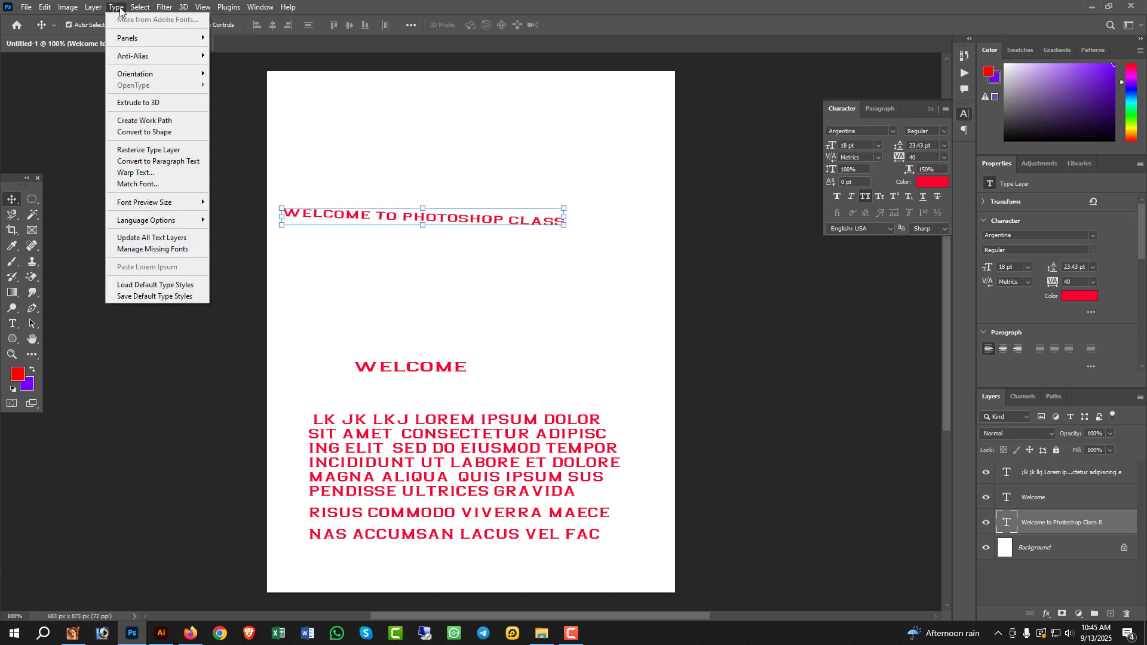
left_click(139, 173)
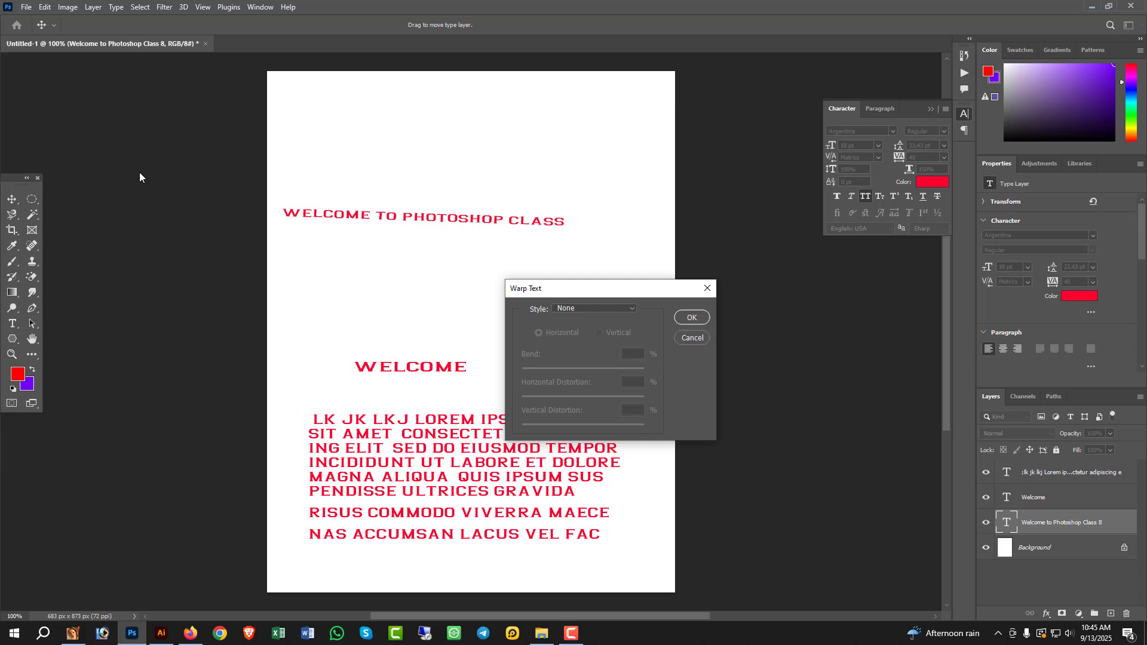
left_click(630, 309)
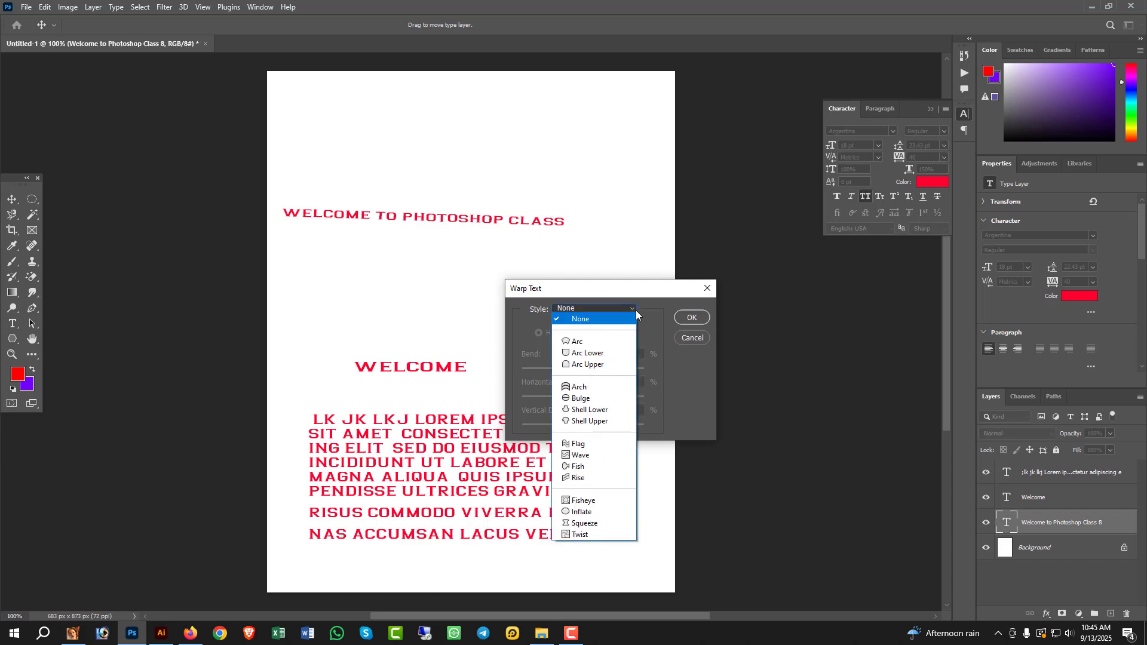
left_click(589, 387)
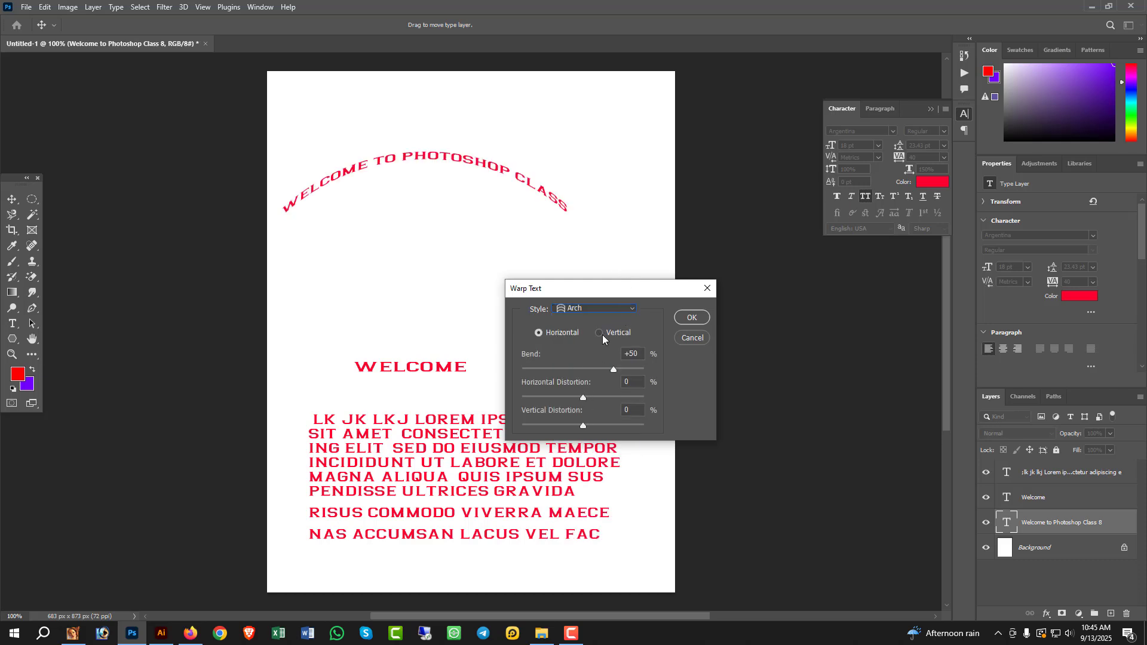
Try the Flag warp style on the title with a horizontal distortion of -56% and a bend of +100%.
left_click(631, 309)
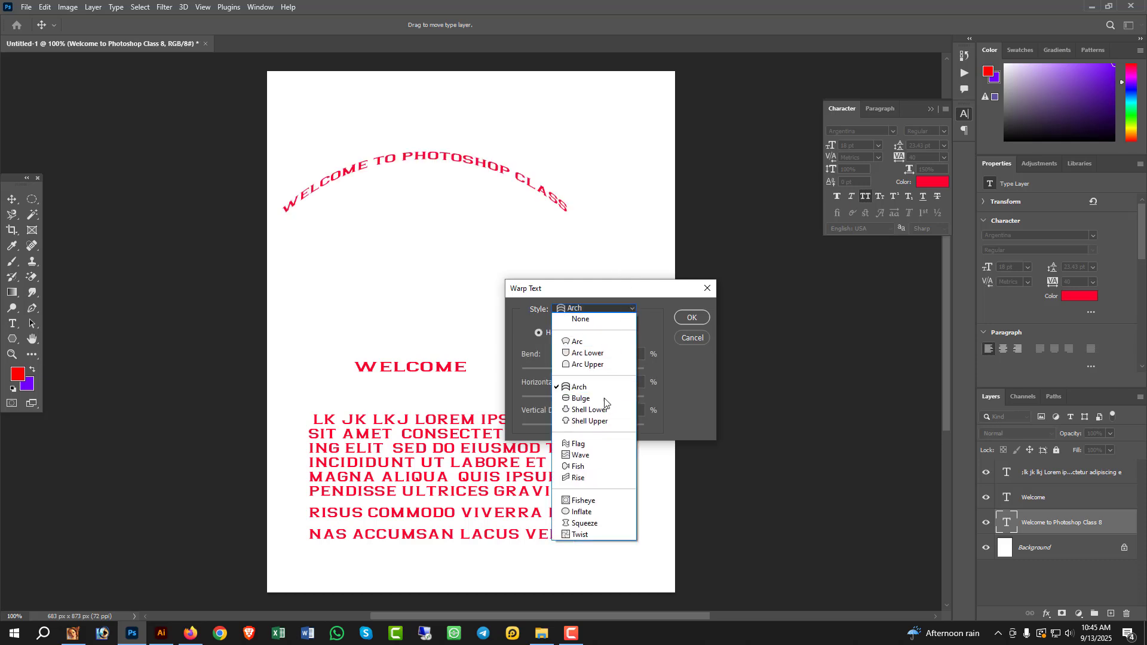
left_click(578, 444)
left_click_drag(583, 398, 548, 396)
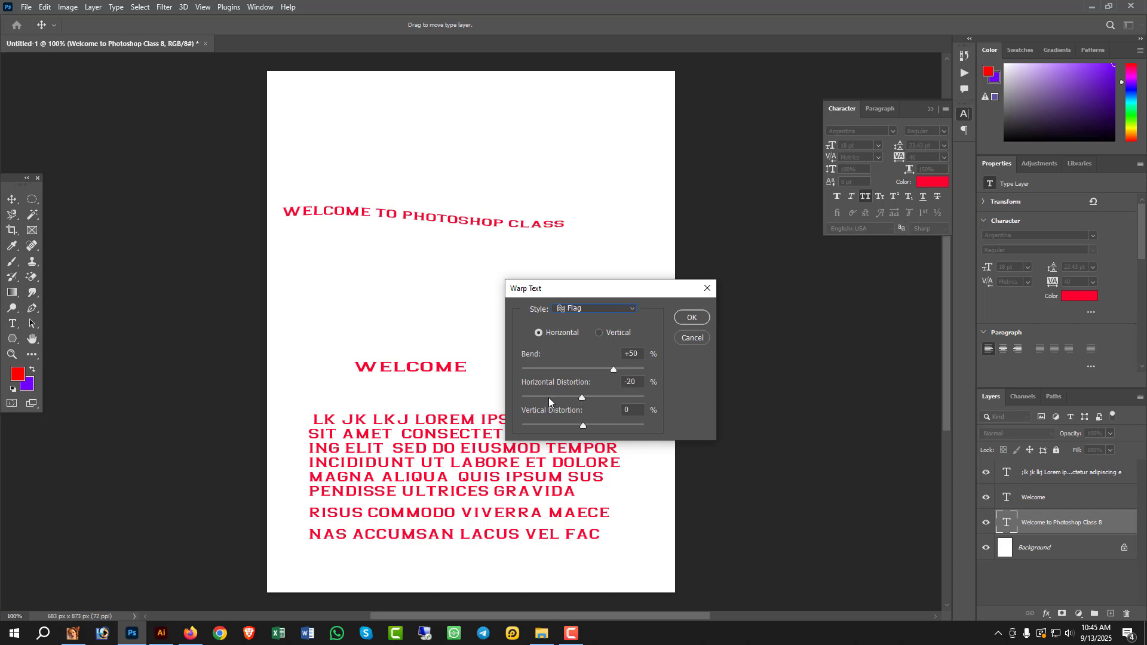
left_click_drag(614, 368, 663, 371)
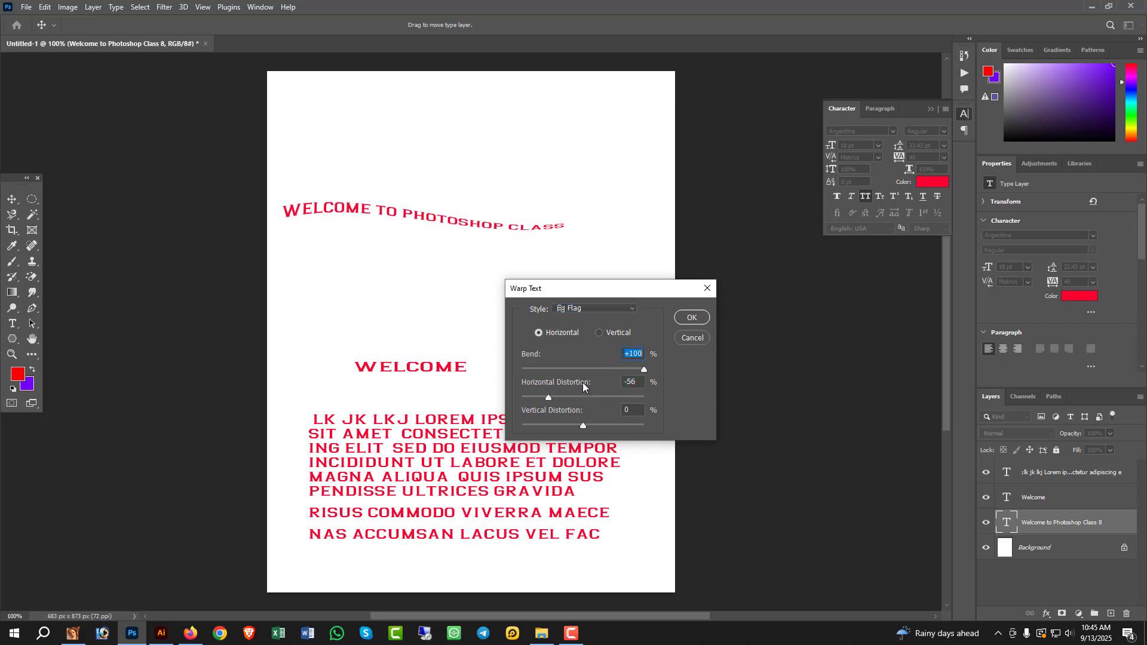
Try the Rise and Arc warp styles on the title text.
left_click(605, 311)
left_click(576, 476)
left_click(604, 310)
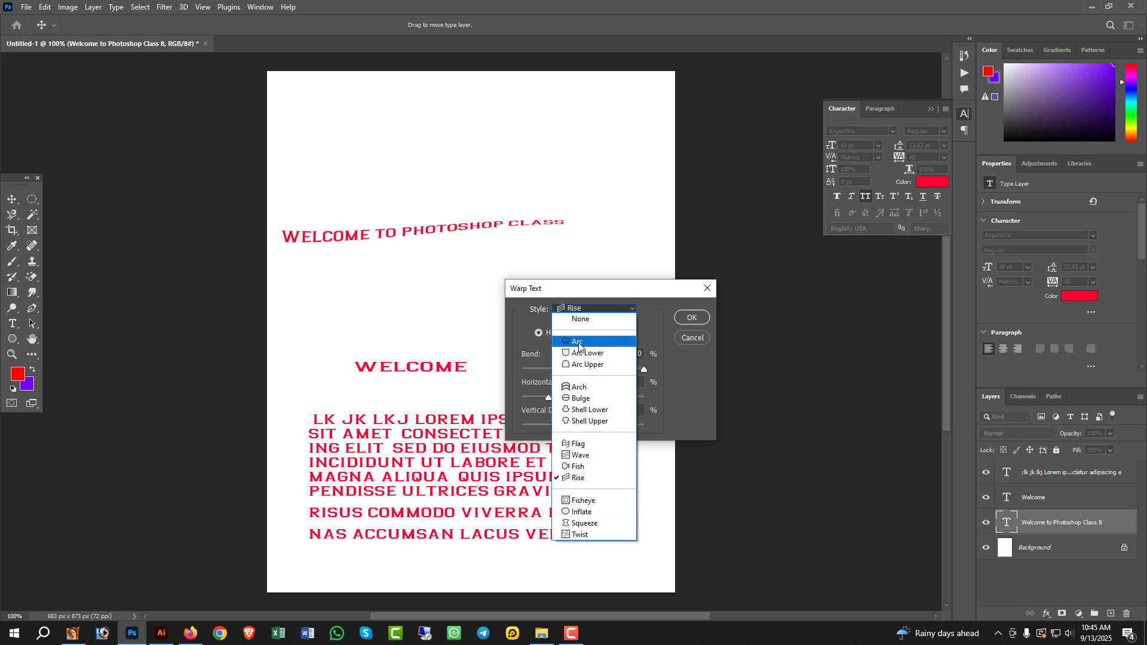
left_click(578, 343)
Switch the title's warp style to Bulge with a bend of +23% and apply the warp.
left_click(595, 309)
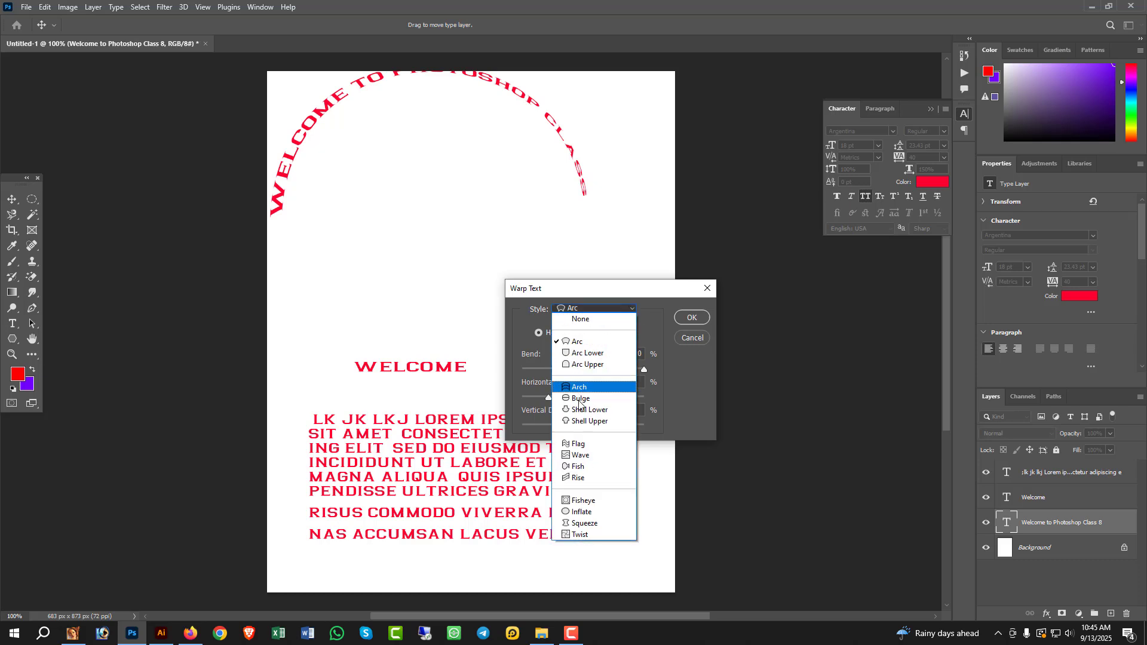
left_click(577, 394)
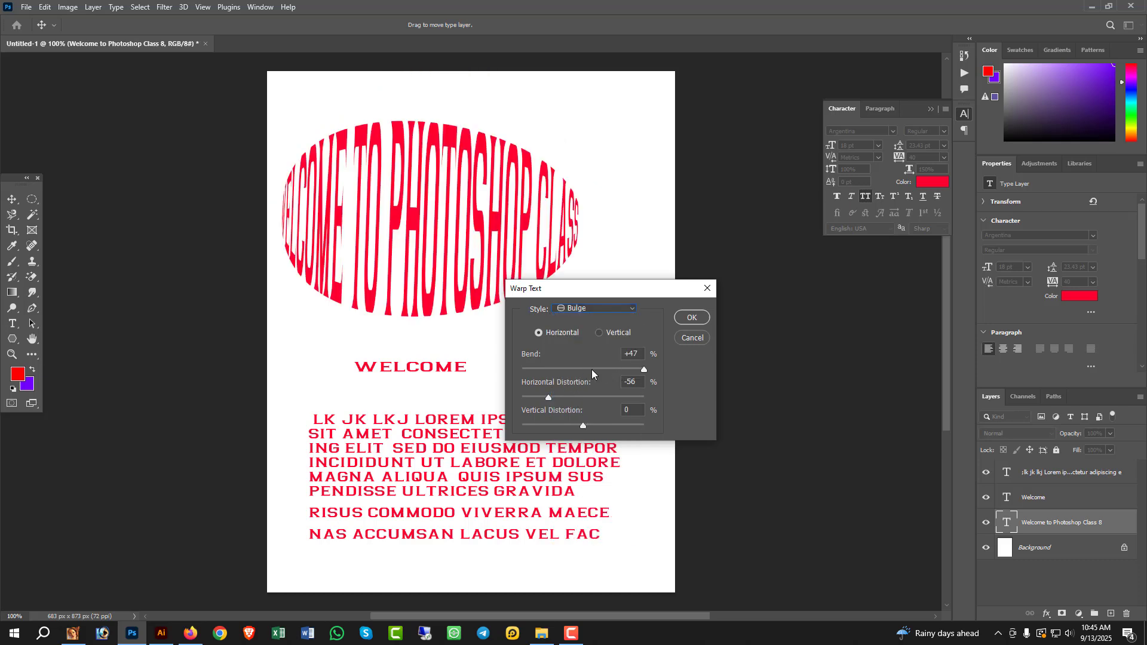
left_click_drag(592, 369, 596, 369)
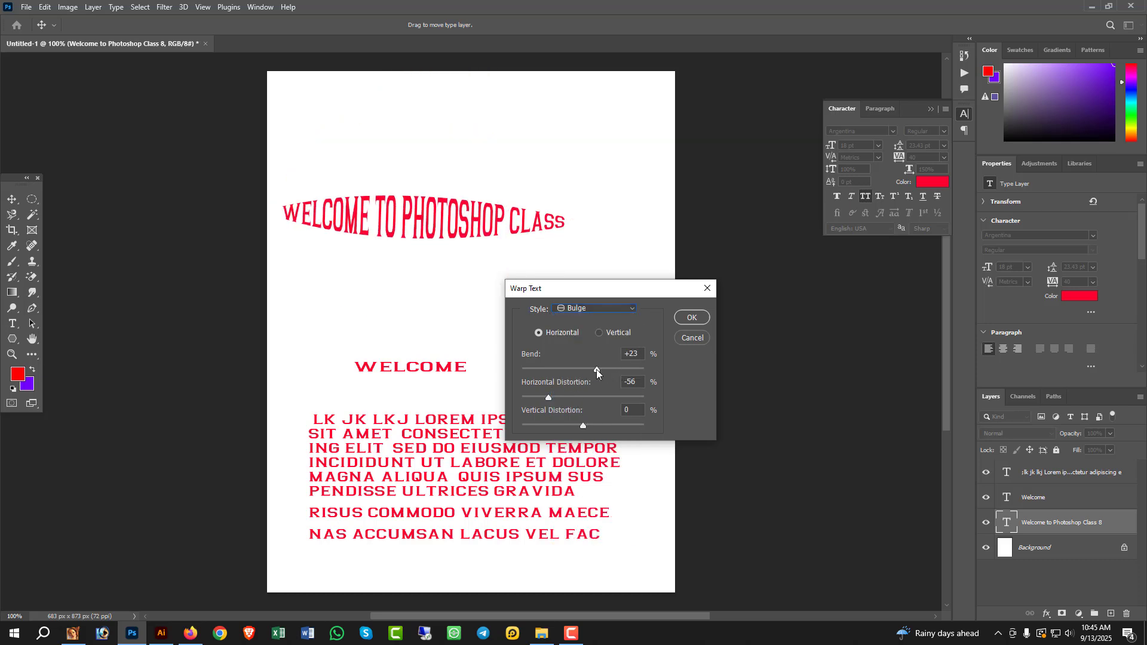
left_click(709, 318)
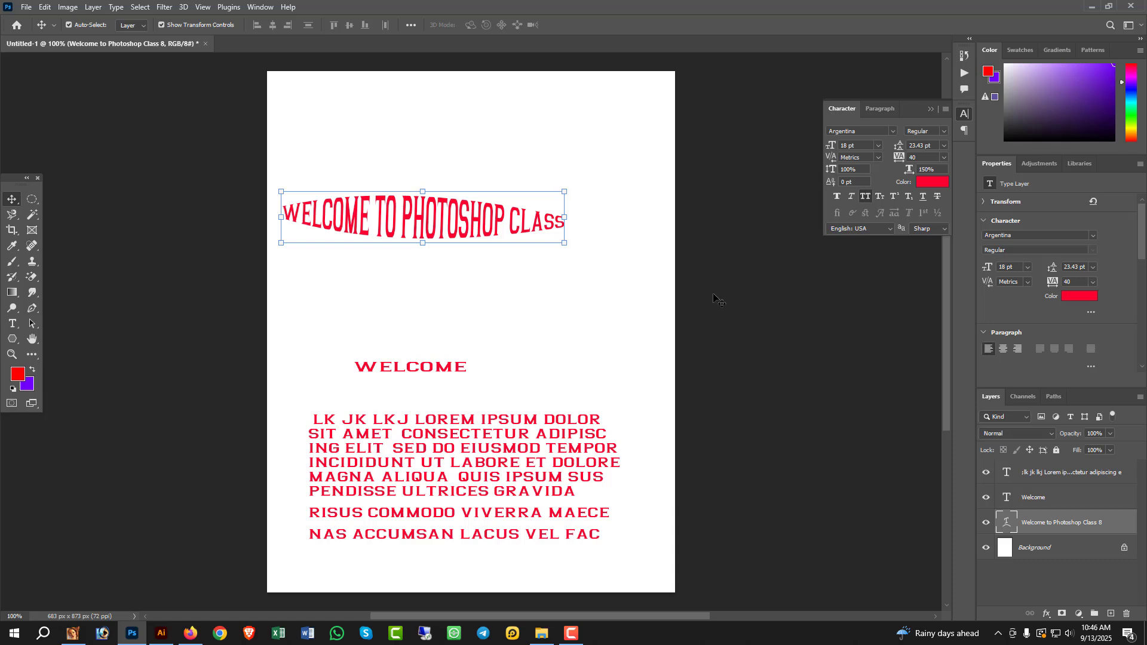
Scale the WELCOME text up proportionally to about 231% and commit the transform.
left_click(446, 366)
left_click(467, 361)
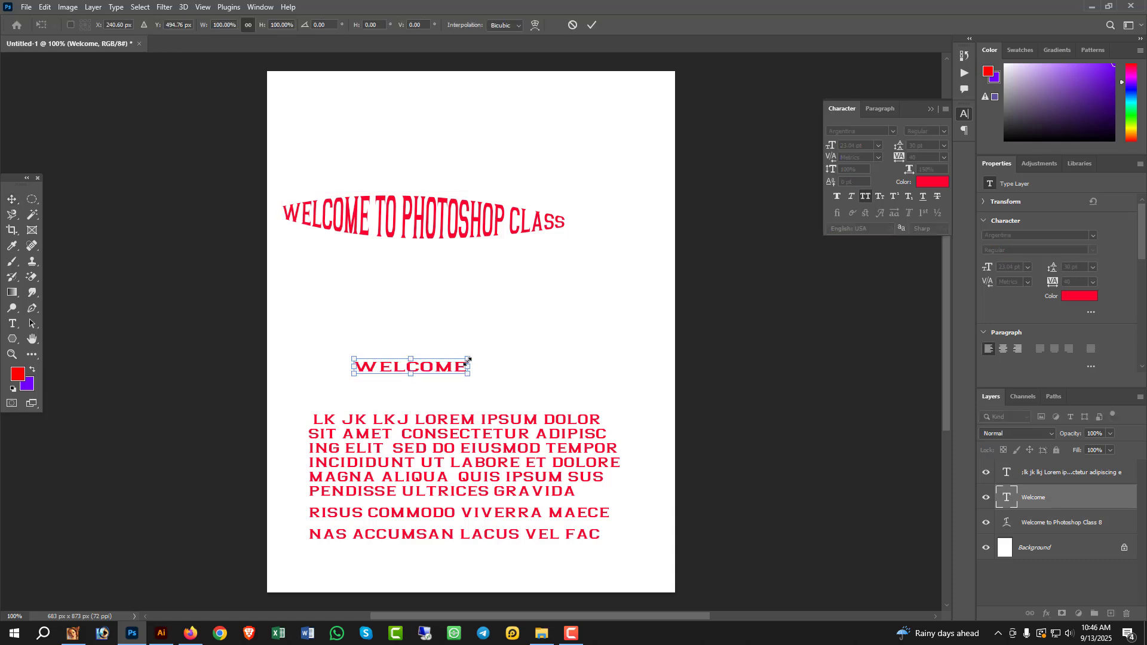
left_click_drag(467, 363, 596, 292)
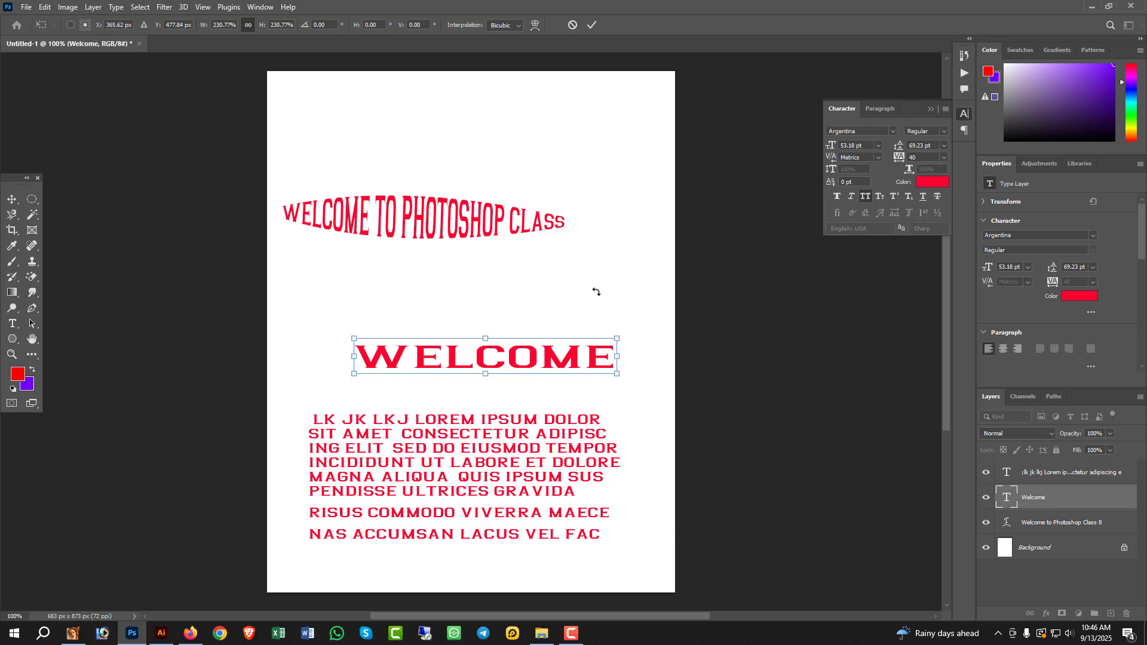
left_click(13, 199)
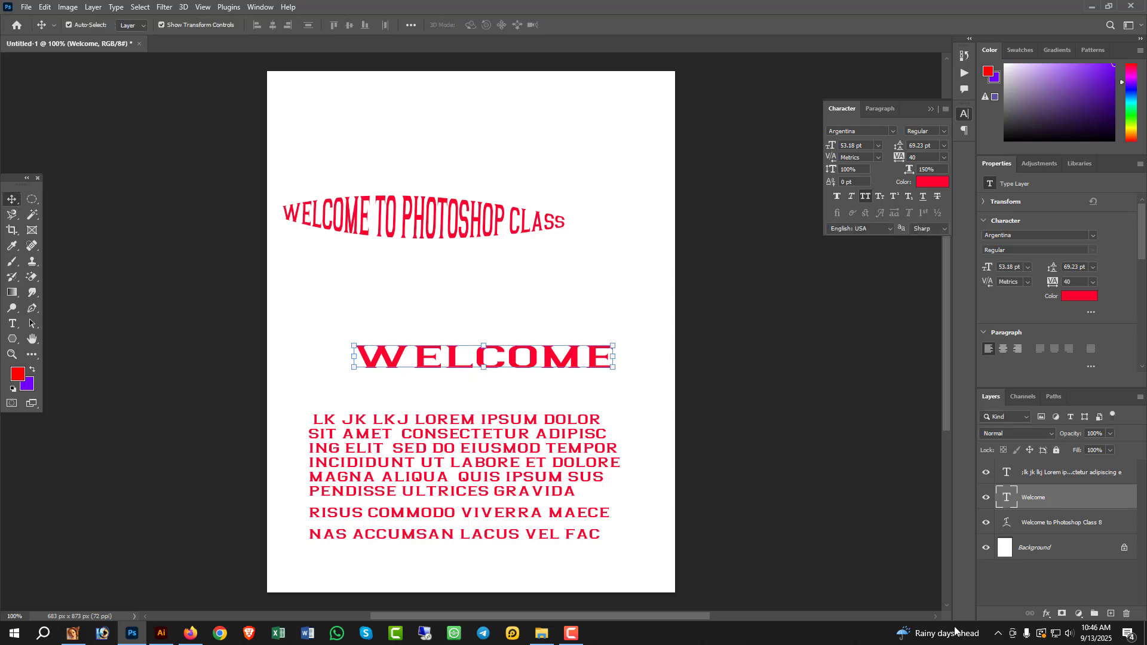
Open the blending options of the Welcome layer and enable a Drop Shadow.
right_click(1059, 502)
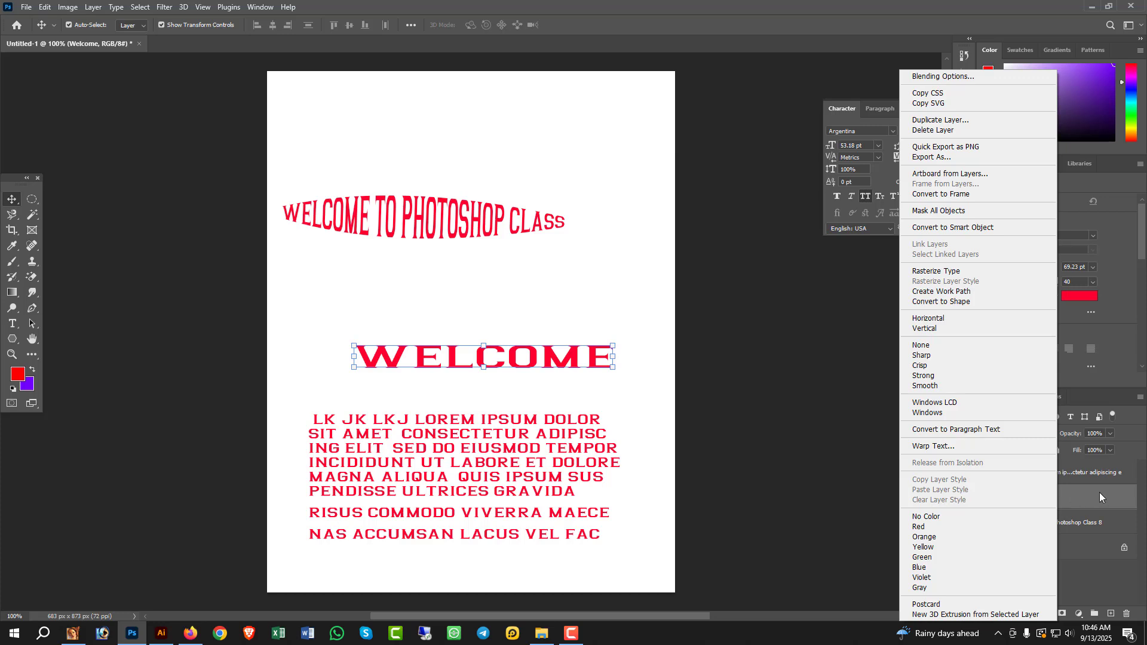
left_click(943, 77)
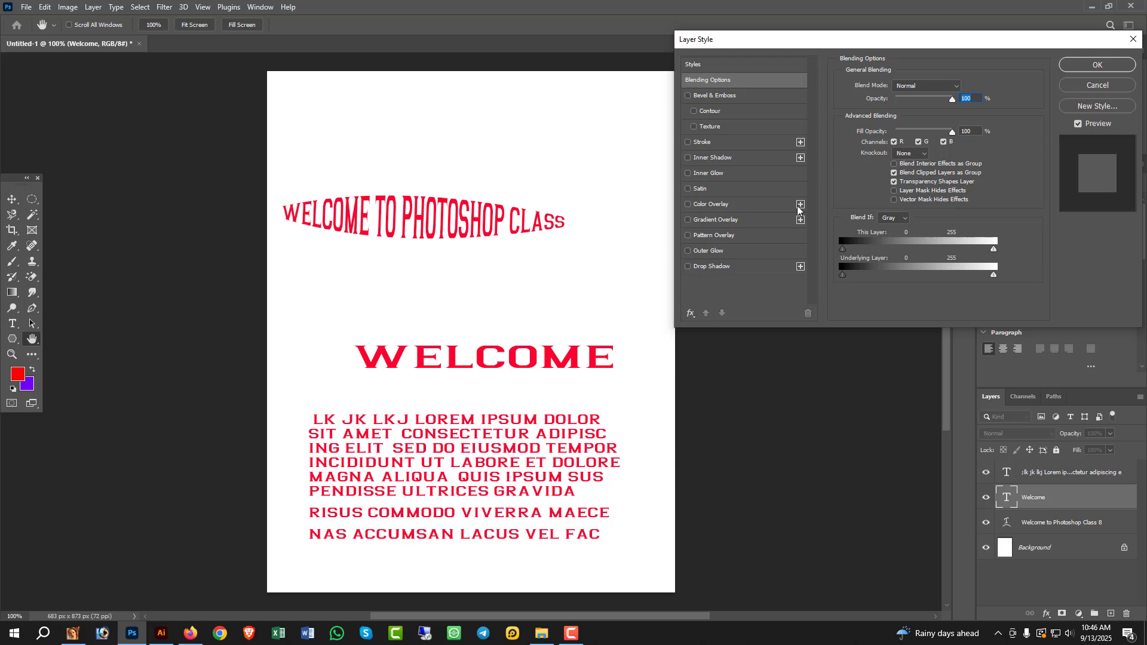
left_click(688, 266)
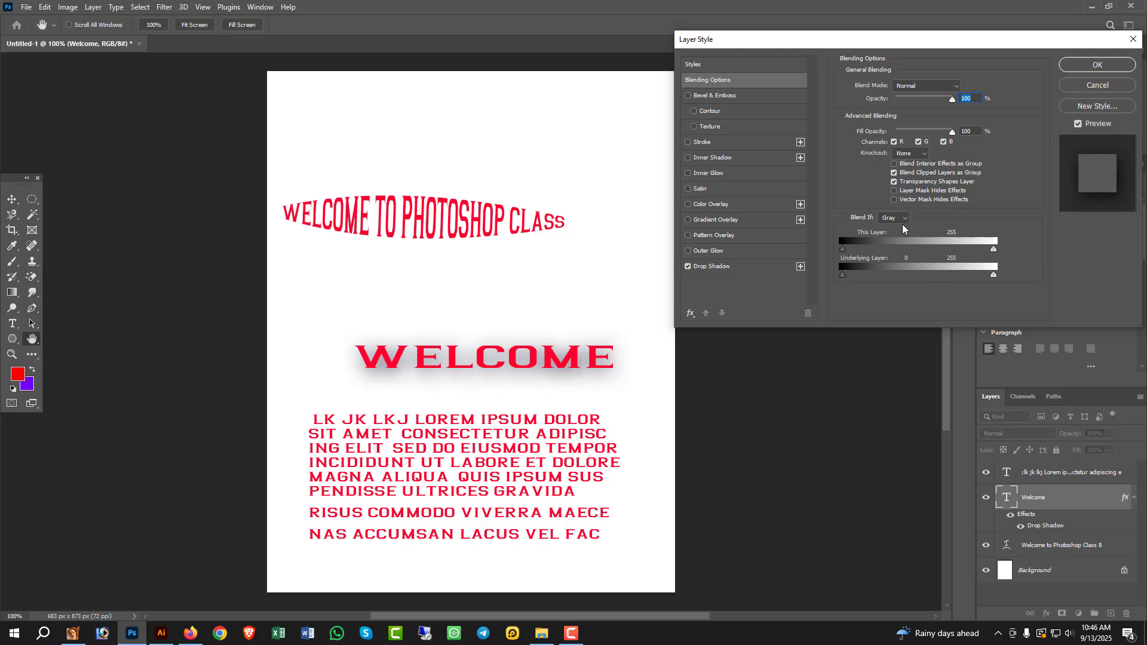
Try the Darken and Darker Color blend modes on the Welcome layer and return it to Normal.
left_click_drag(951, 100, 921, 132)
left_click(952, 87)
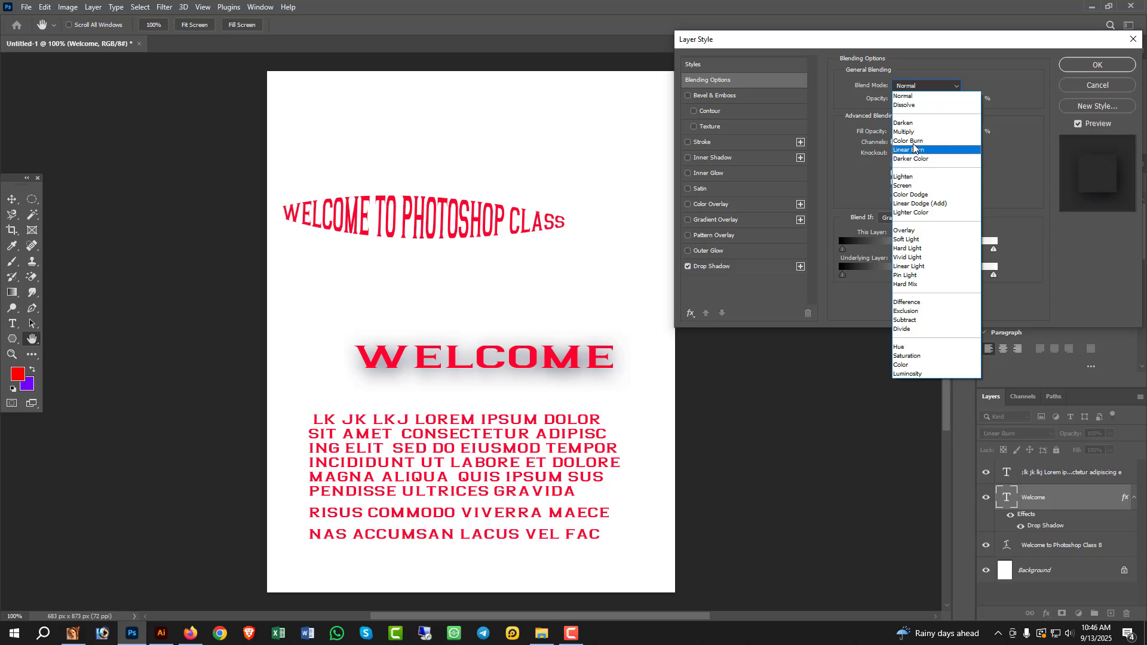
left_click(912, 125)
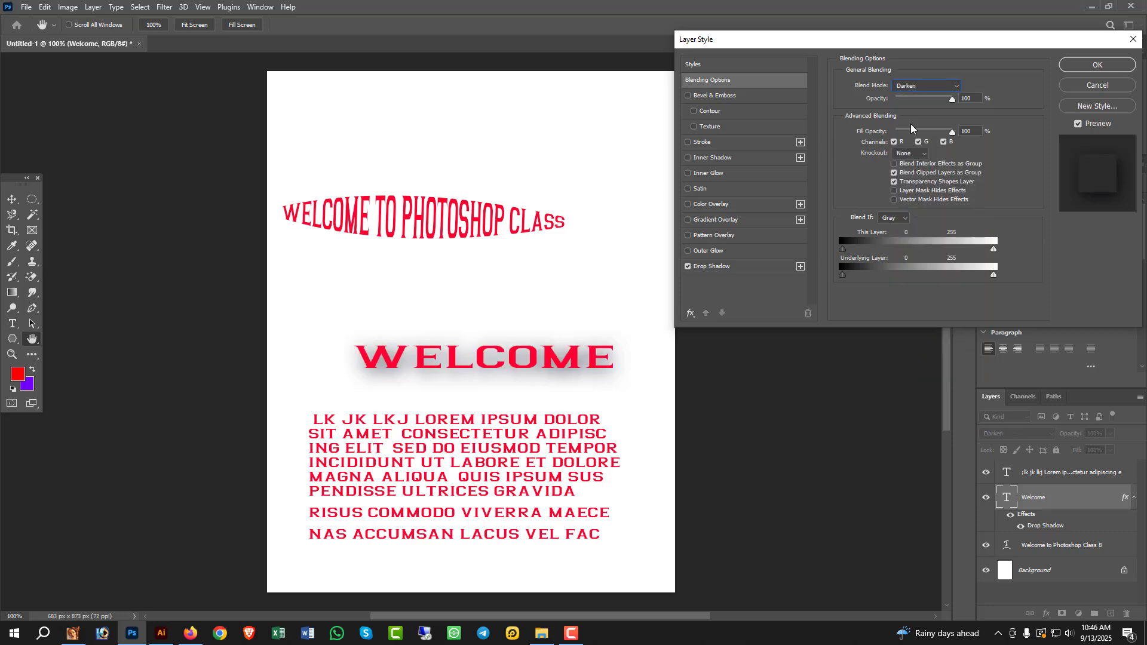
left_click(932, 89)
left_click(913, 161)
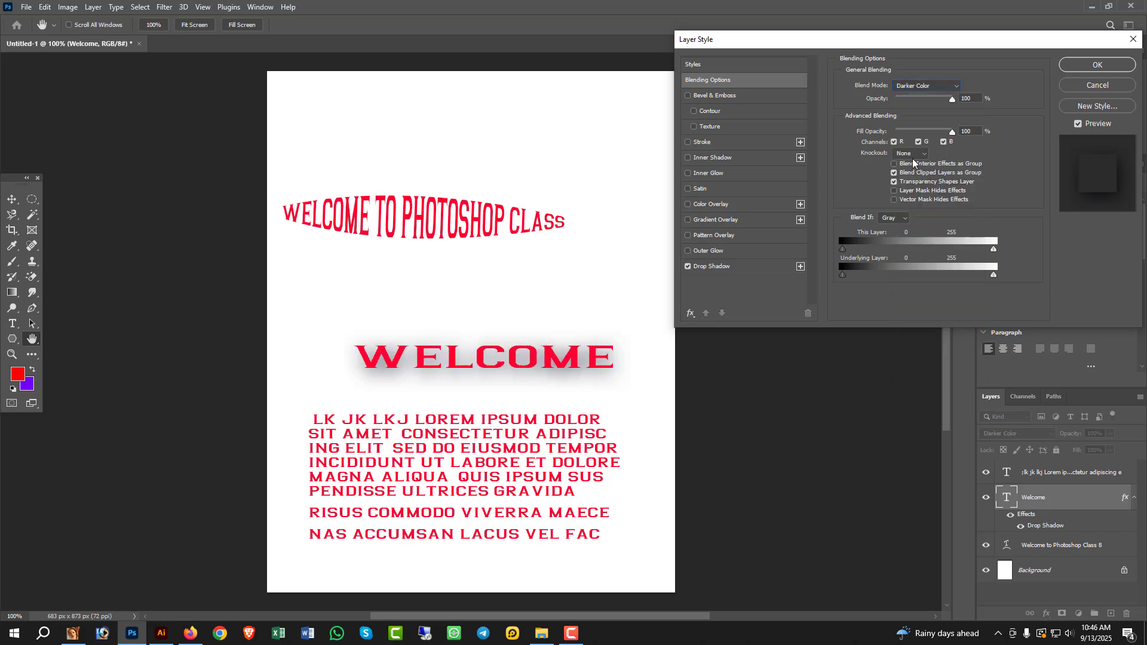
left_click(926, 89)
left_click(916, 102)
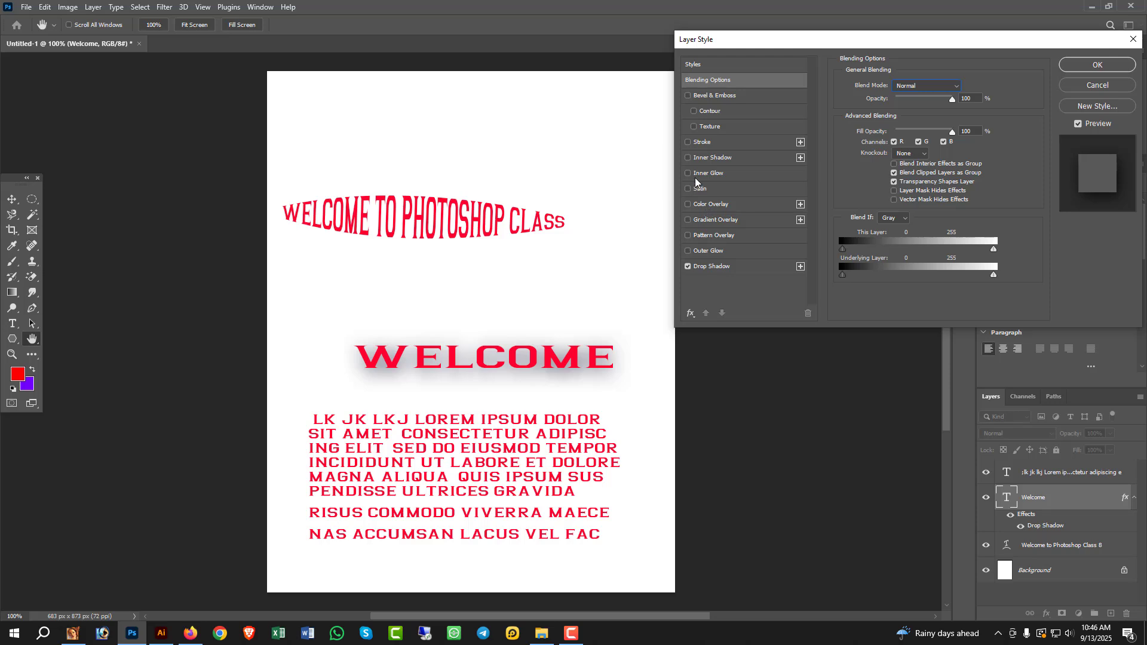
Add a Stroke effect to the Welcome layer and set its color to white (ffffff).
left_click(704, 144)
left_click(867, 173)
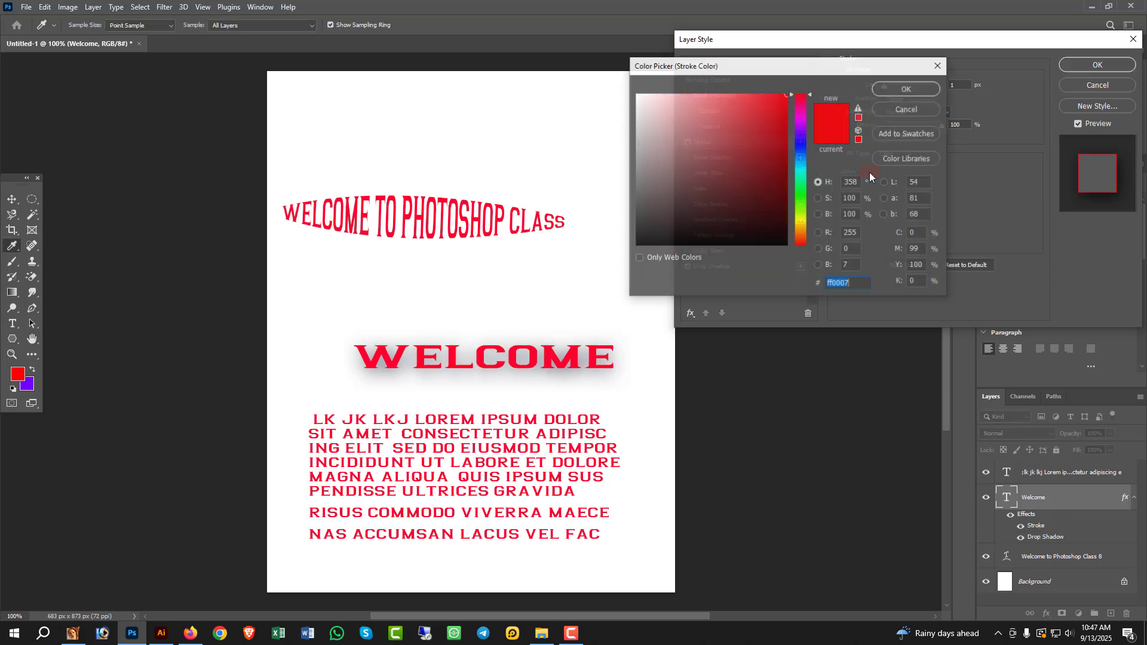
left_click(663, 112)
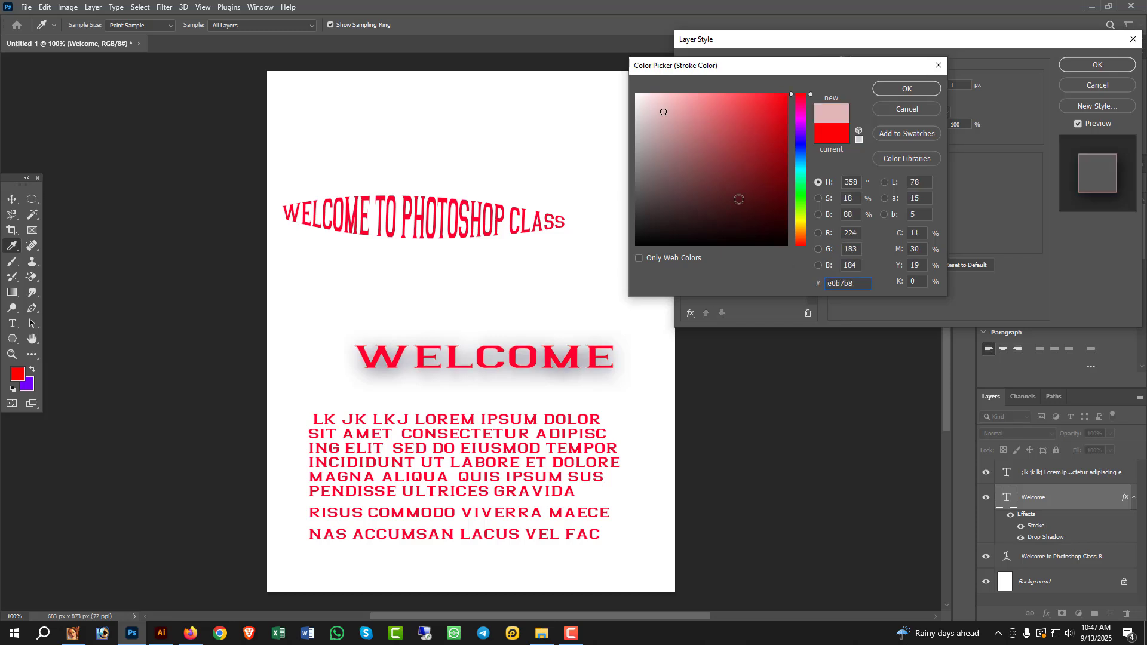
left_click(600, 86)
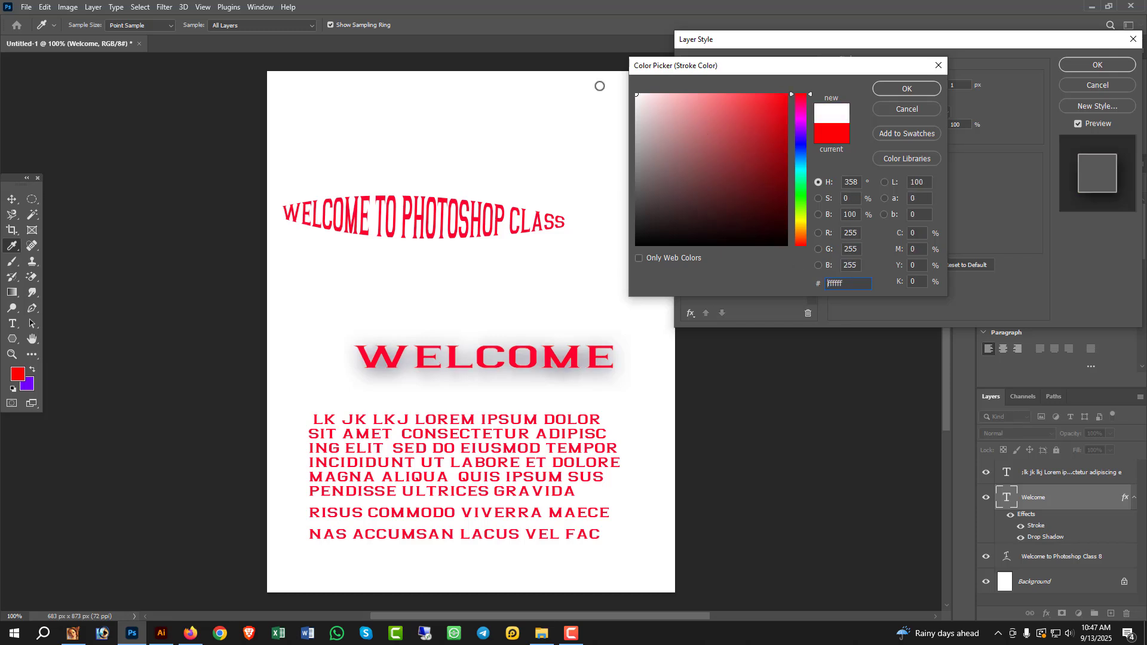
left_click(911, 89)
Widen the white stroke to about 3 px, set its position to Outside and apply the layer style.
left_click_drag(884, 87, 887, 87)
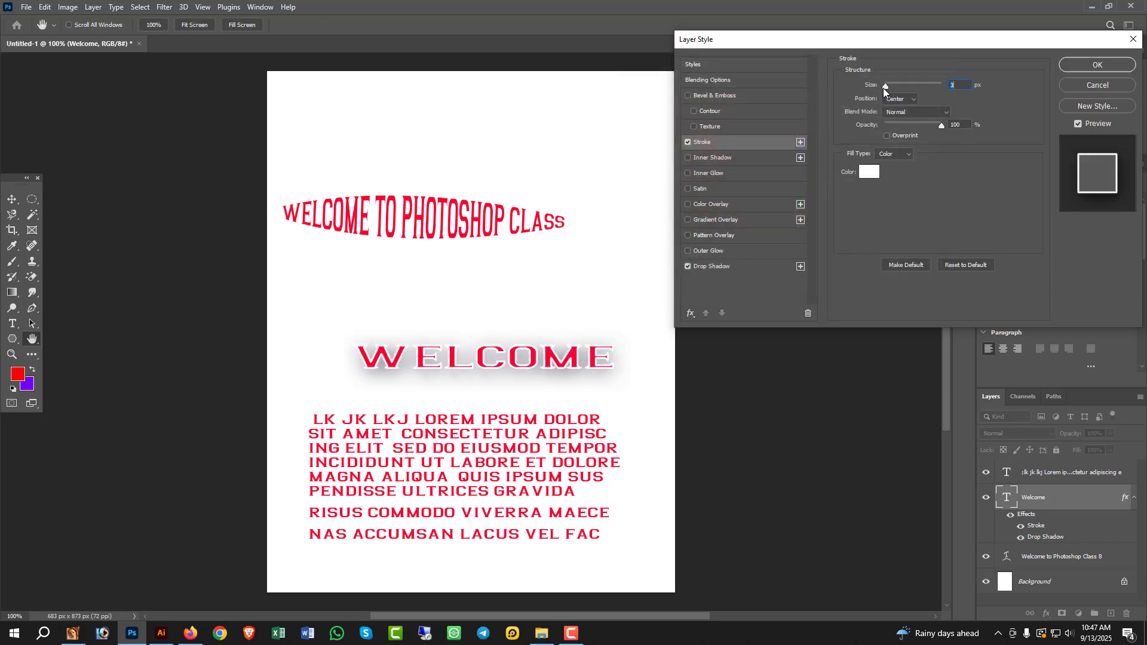
left_click(913, 99)
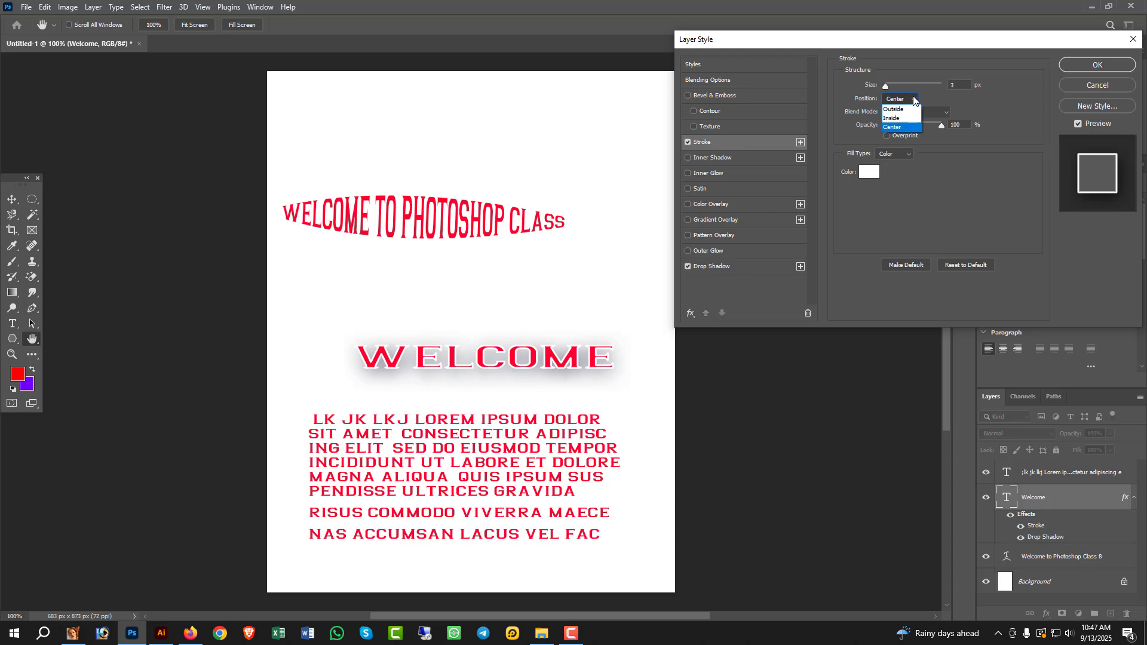
left_click(898, 103)
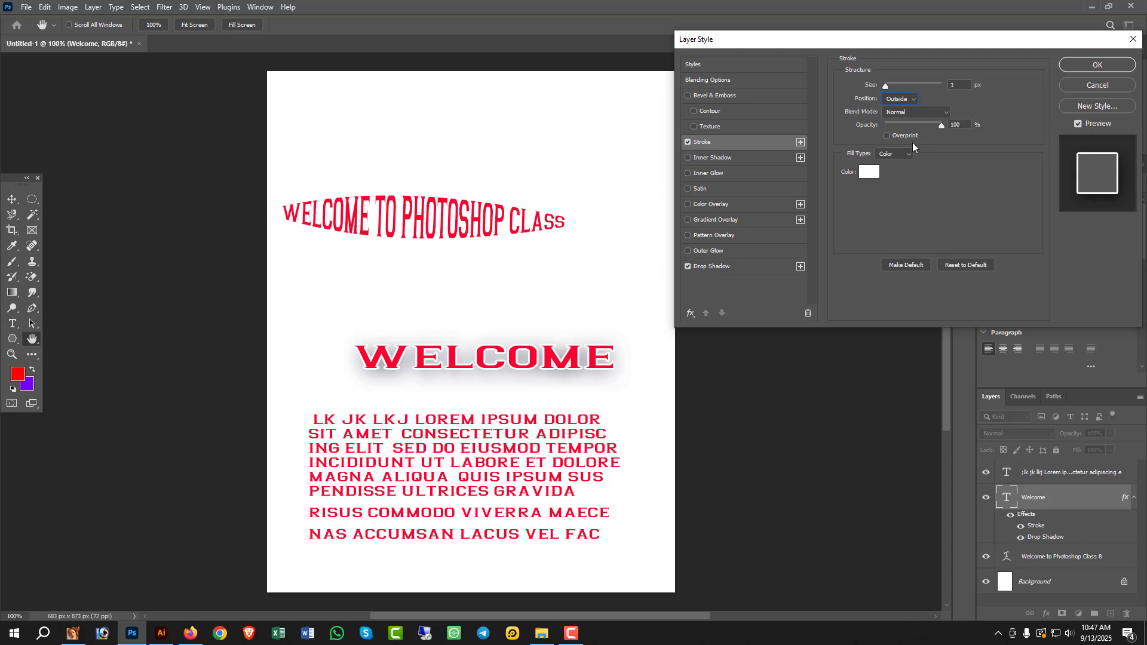
left_click_drag(886, 85, 887, 84)
left_click(1099, 66)
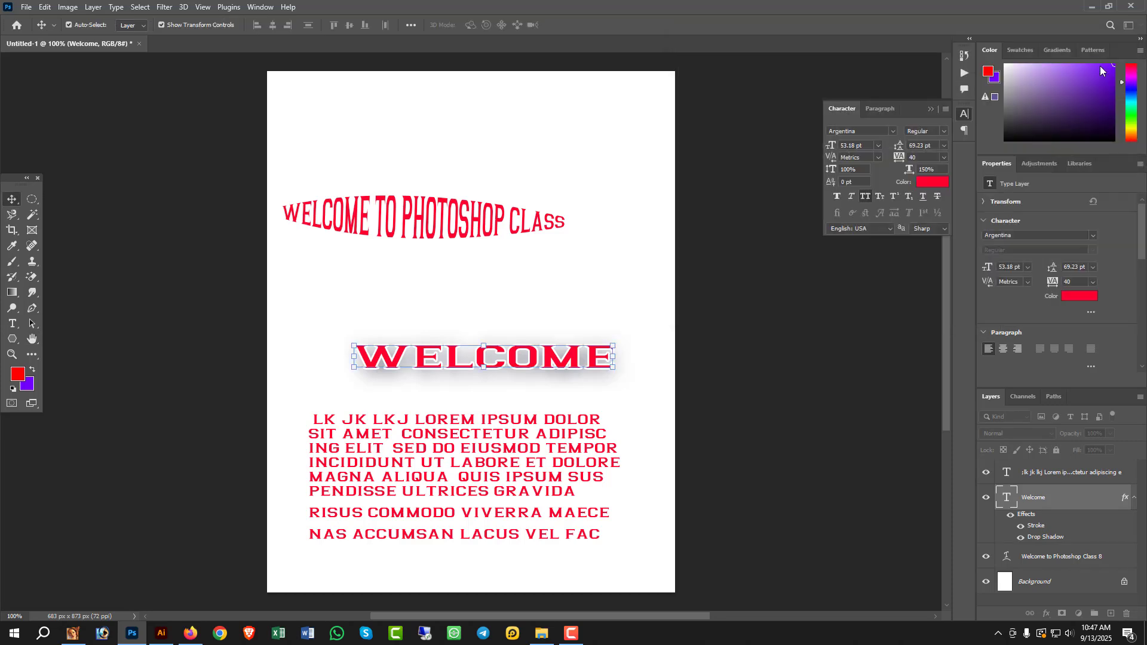